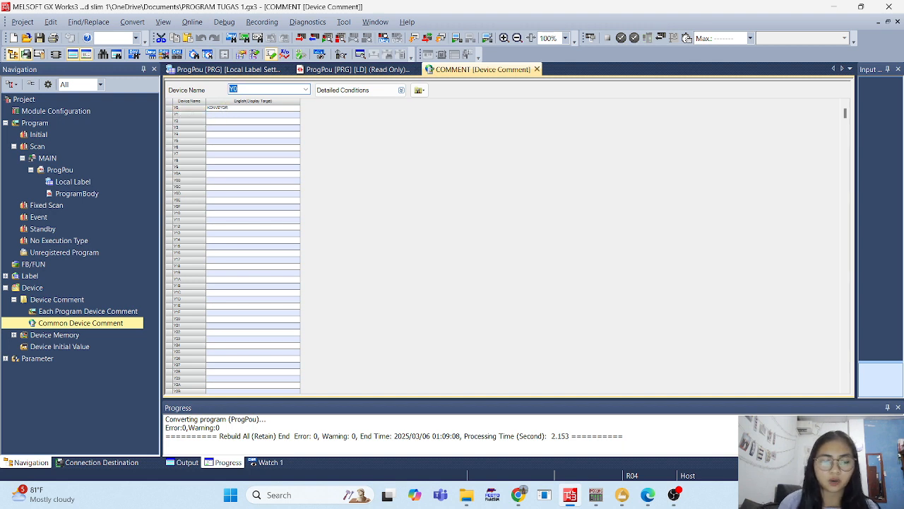
Step: Display the common device comments starting at X0 and review the entries from X0 to X4
type("X0")
key("Return")
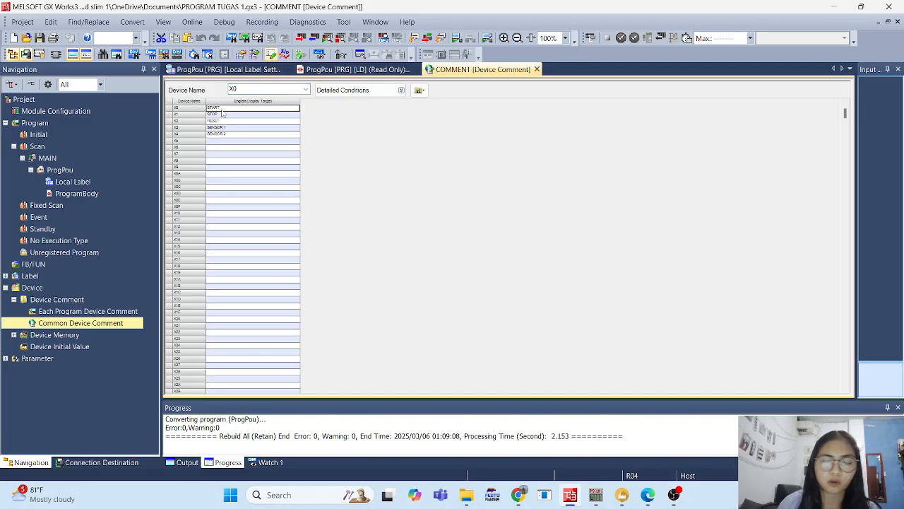
key("Down")
key("Down")
key("Down")
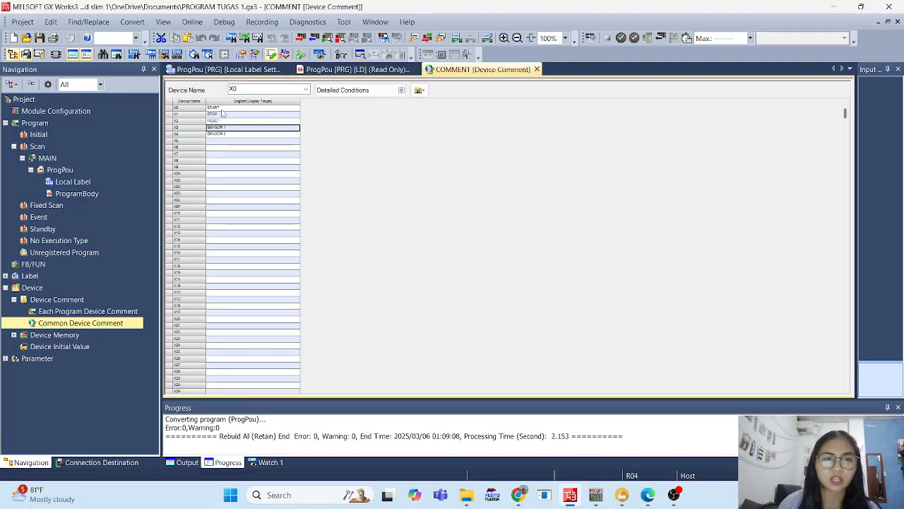
key("Down")
Step: Examine the ProgPou ladder program from the first rung to END, comparing its two sensor contacts with the conveyor scene in Factory I/O
left_click(315, 69)
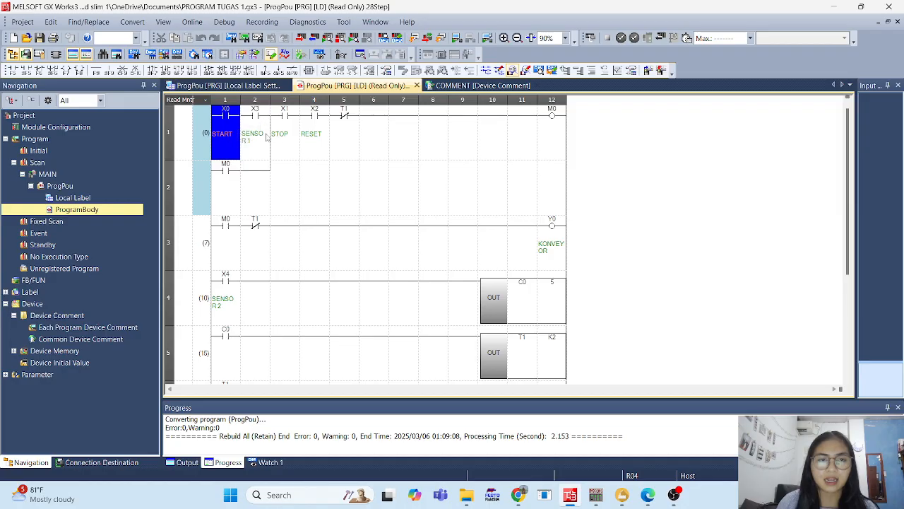
left_click(259, 136)
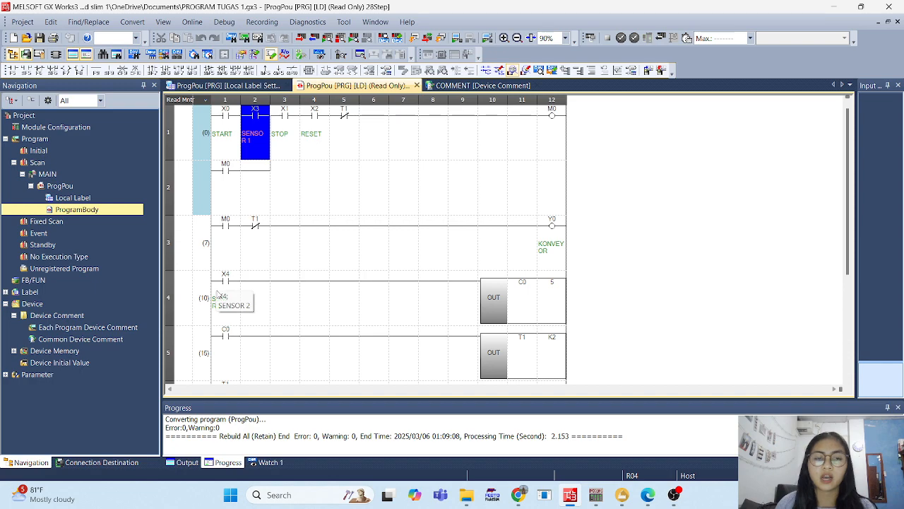
key("alt+Tab")
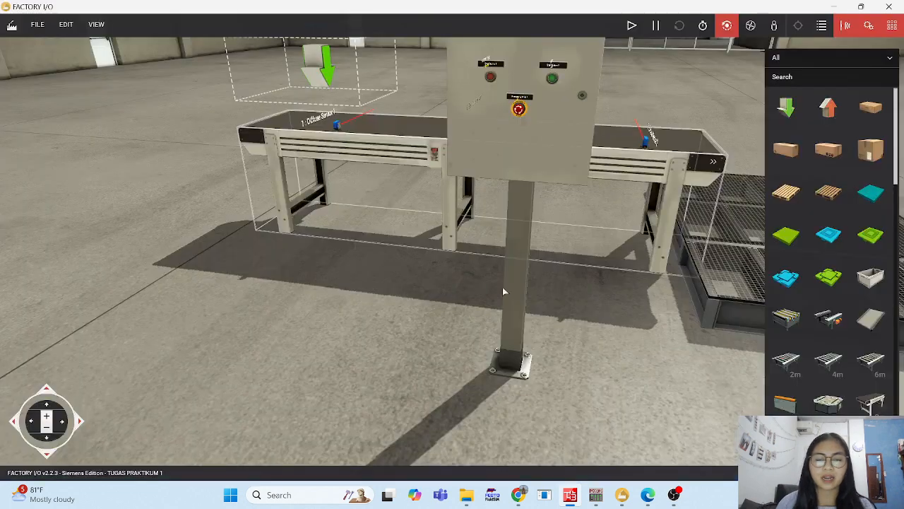
key("alt+Tab")
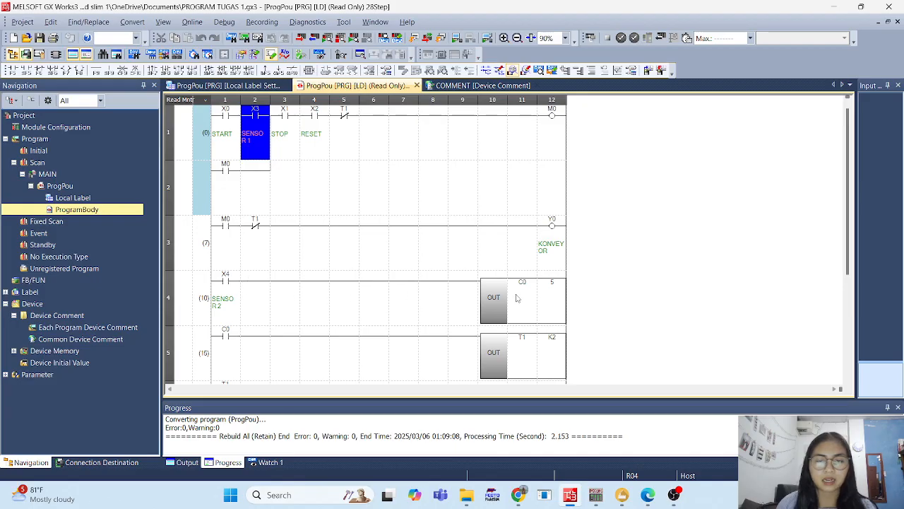
scroll(518, 297, "down", 3)
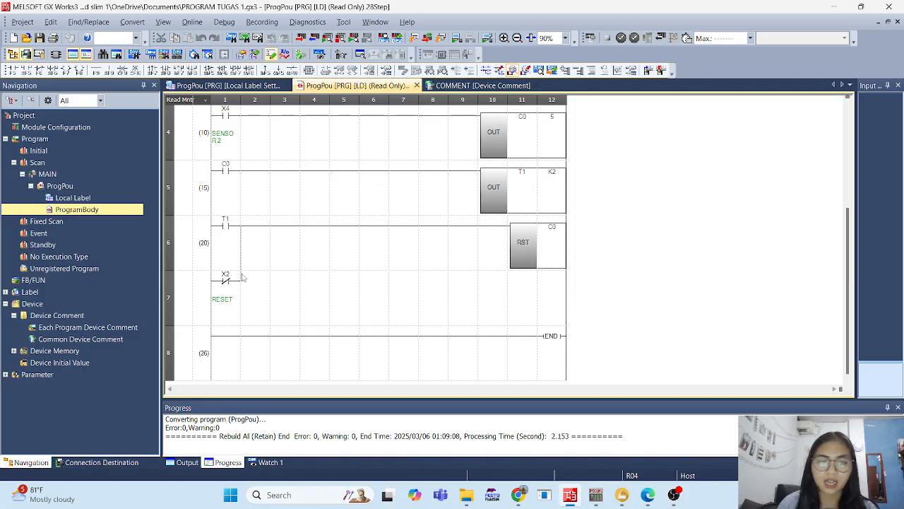
scroll(237, 290, "up", 5)
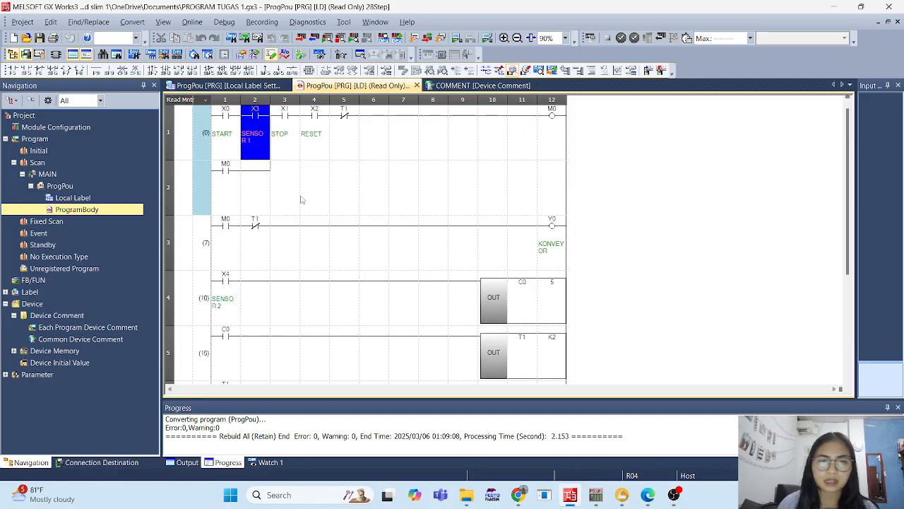
Step: Inspect the STOP and RESET contacts in the first rung and the counter, timer and reset rungs of the ladder
left_click(303, 173)
left_click(279, 121)
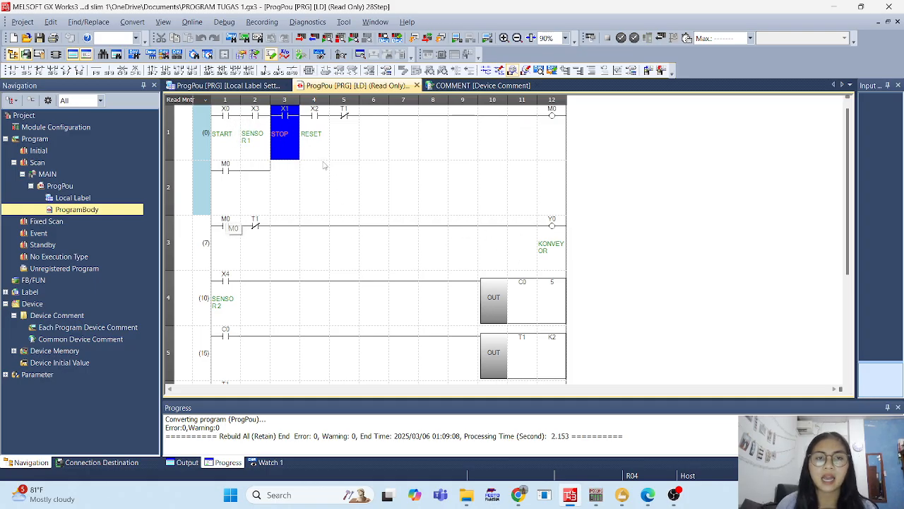
left_click(318, 121)
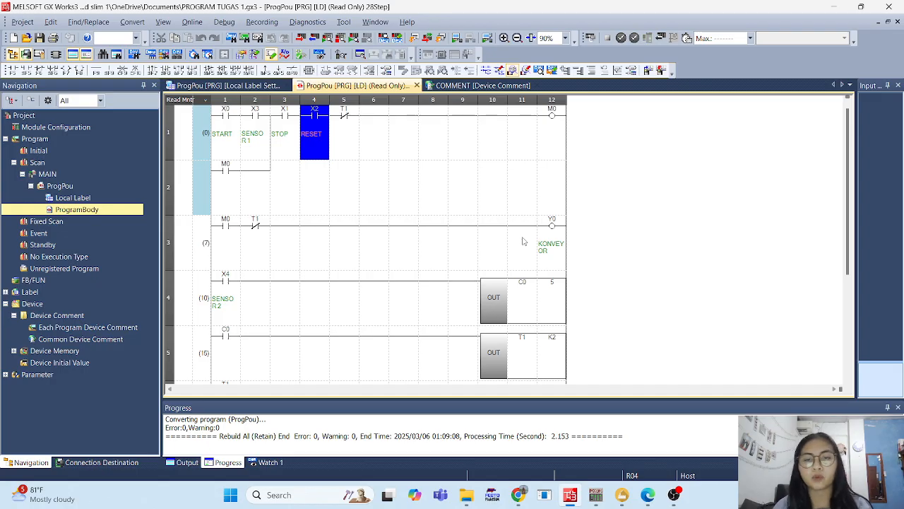
scroll(523, 242, "down", 3)
scroll(360, 219, "up", 3)
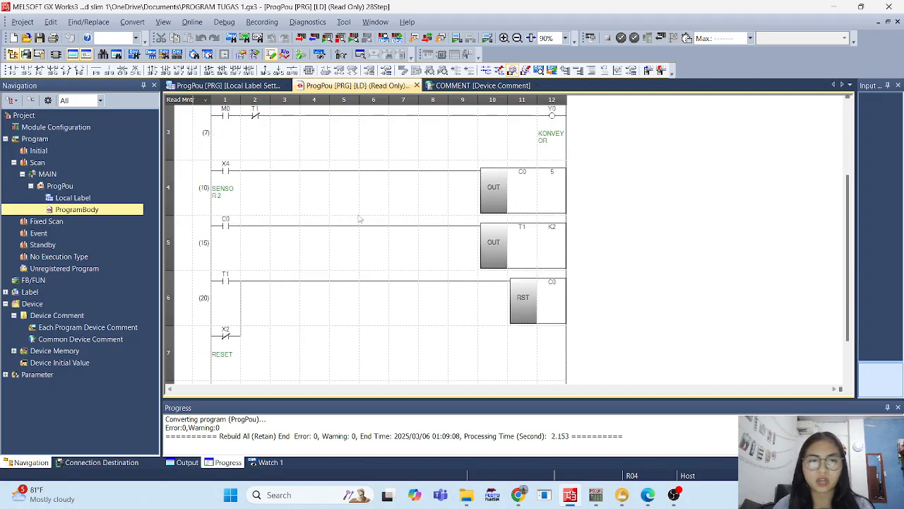
scroll(301, 226, "down", 3)
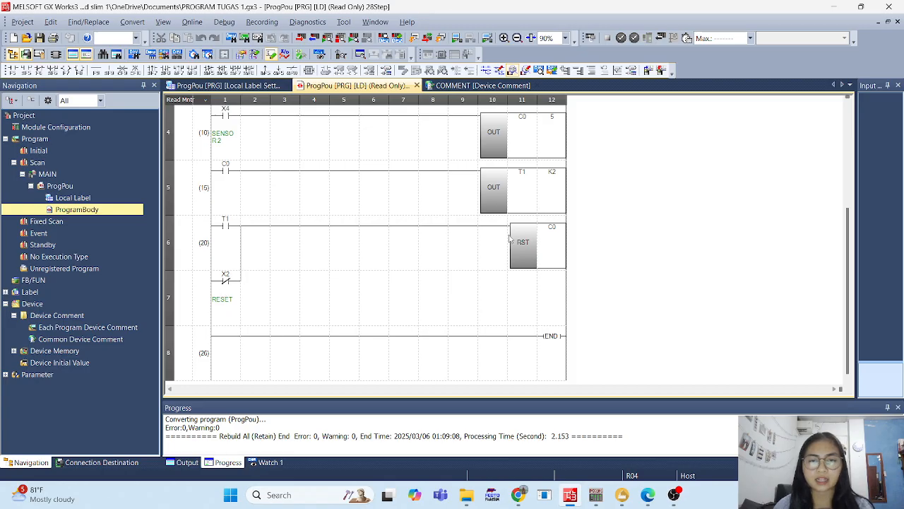
scroll(500, 205, "up", 3)
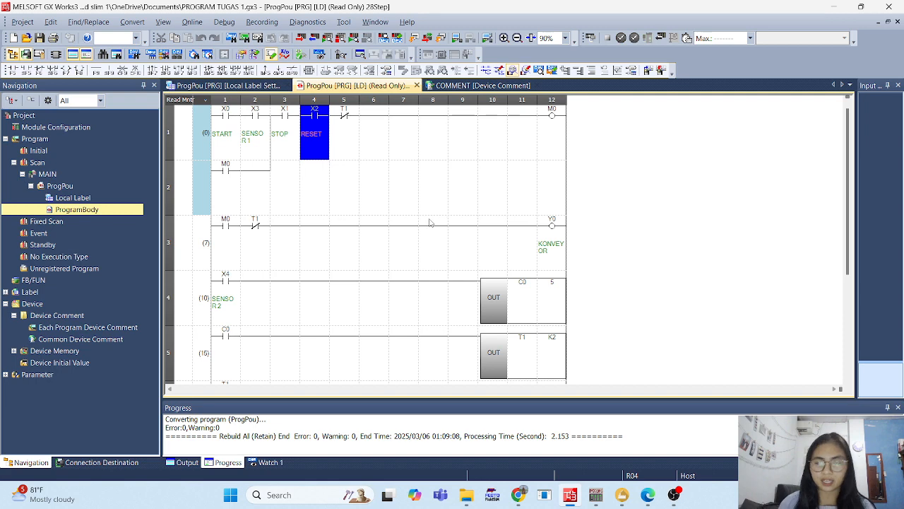
key("alt+Tab")
key("alt+Tab")
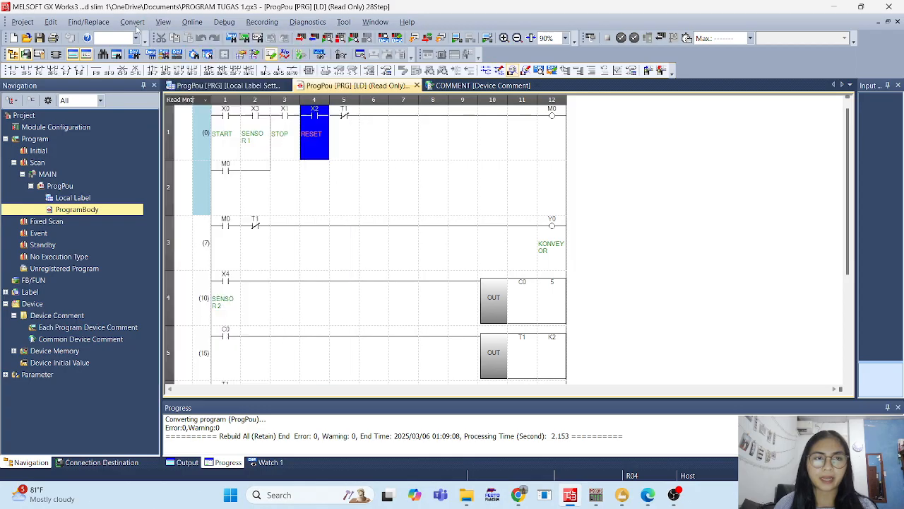
Step: Rebuild all programs in the project and start the simulation
left_click(131, 26)
left_click(155, 63)
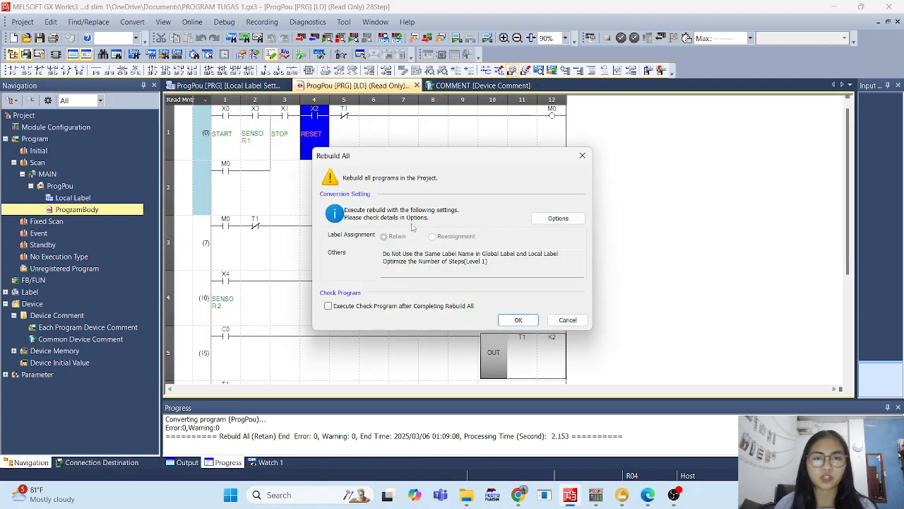
left_click(503, 320)
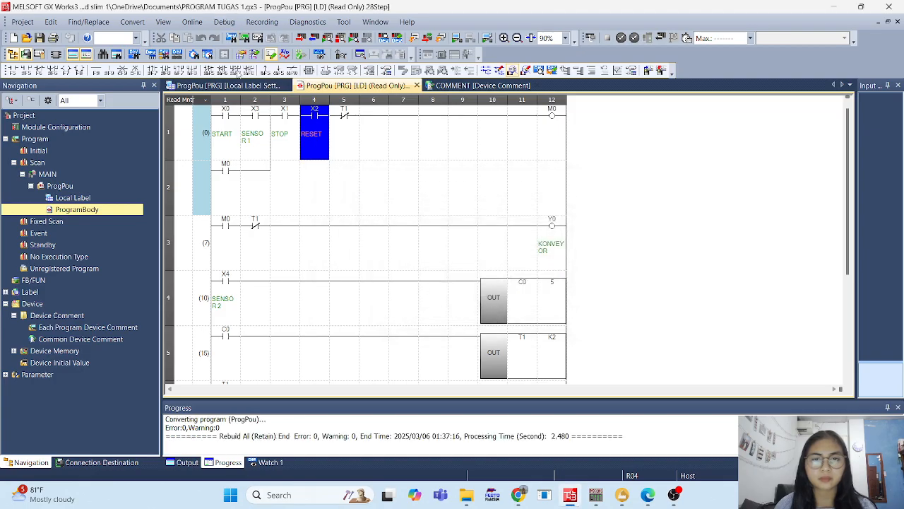
left_click(226, 24)
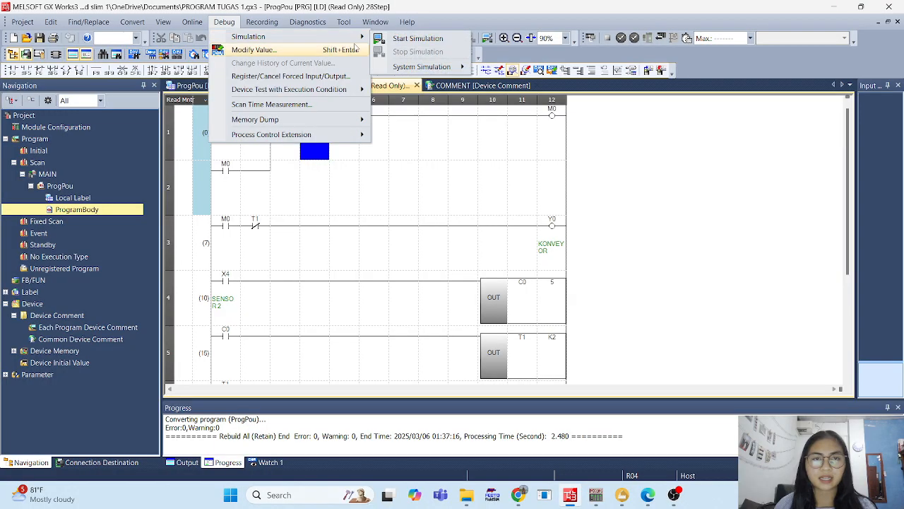
left_click(378, 39)
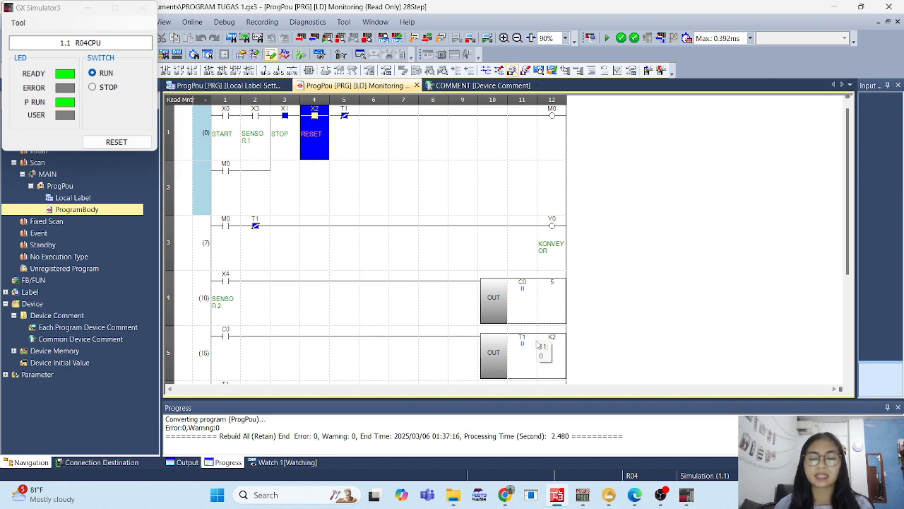
Step: Switch to MX OPC Configurator, minimize the simulator window and delete the existing device Dev08 from the address space
left_click(588, 497)
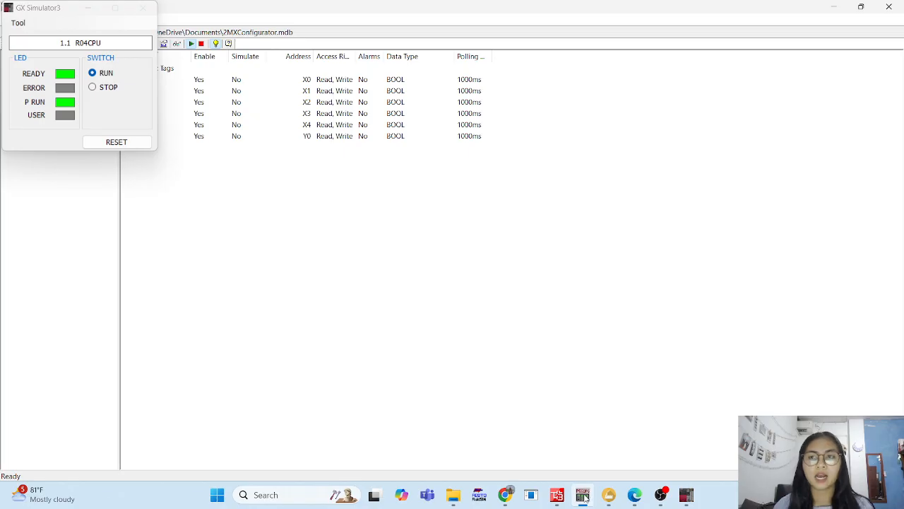
left_click(87, 8)
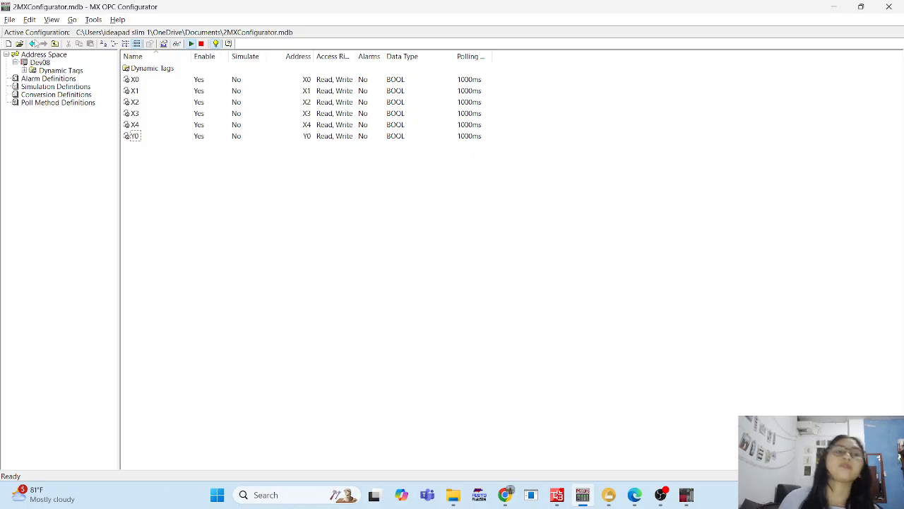
right_click(48, 62)
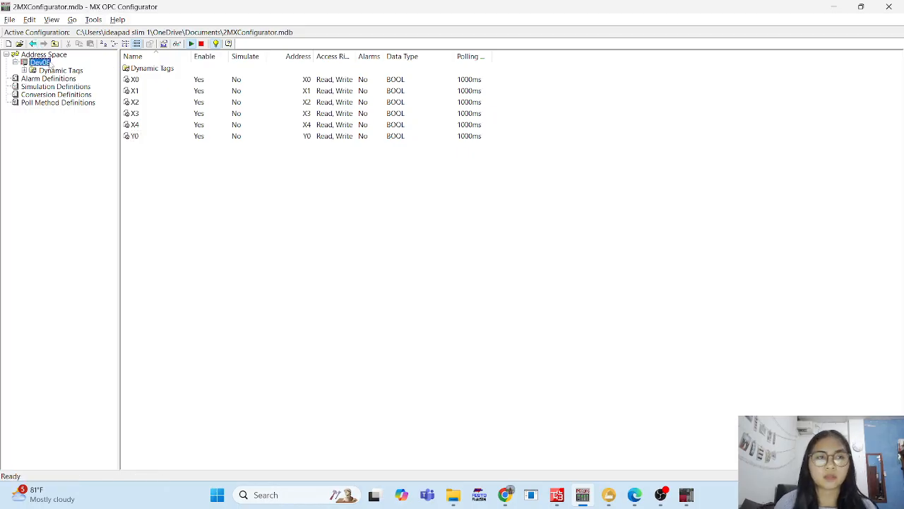
left_click(82, 115)
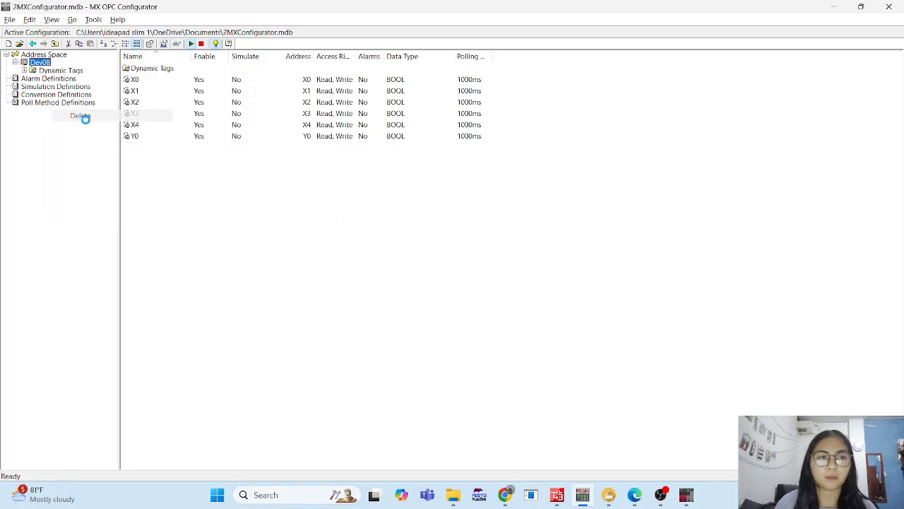
left_click(466, 277)
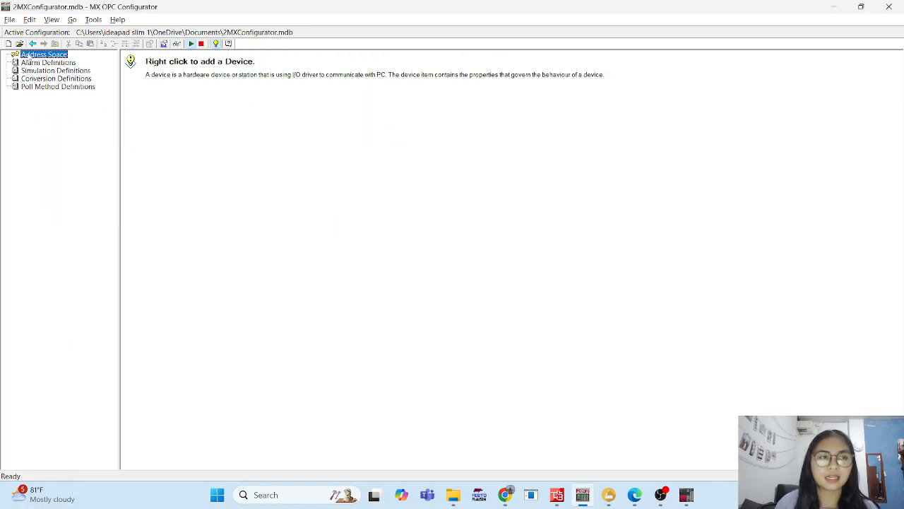
left_click(11, 22)
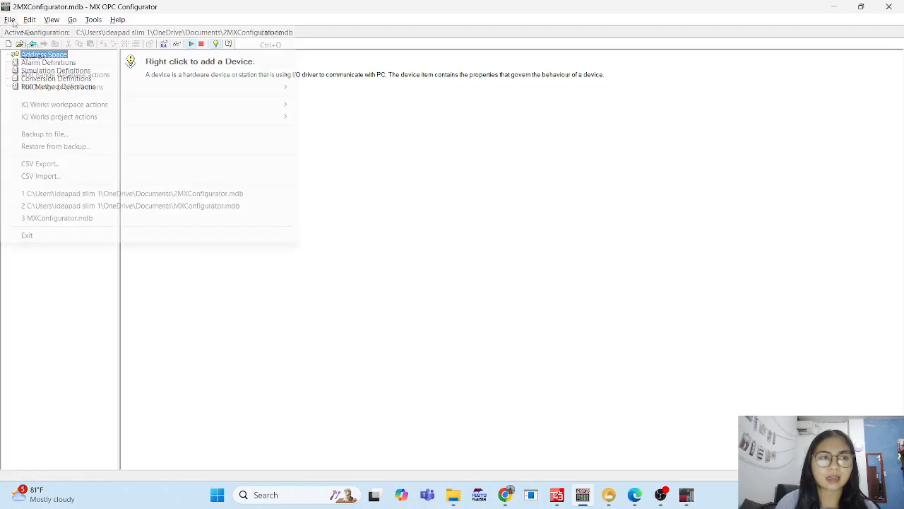
left_click(42, 45)
left_click(44, 44)
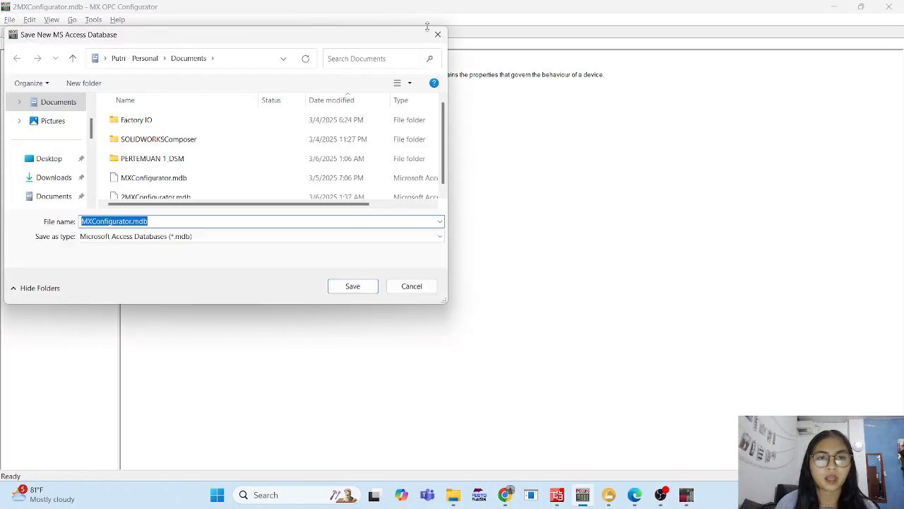
left_click(438, 34)
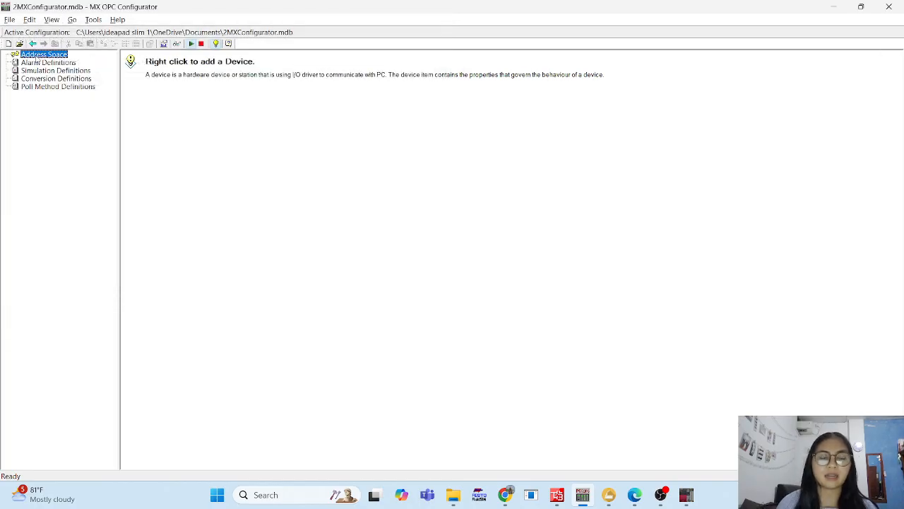
Step: Add a new MX device to the address space and open its MX transfer setup
right_click(36, 55)
left_click(33, 57)
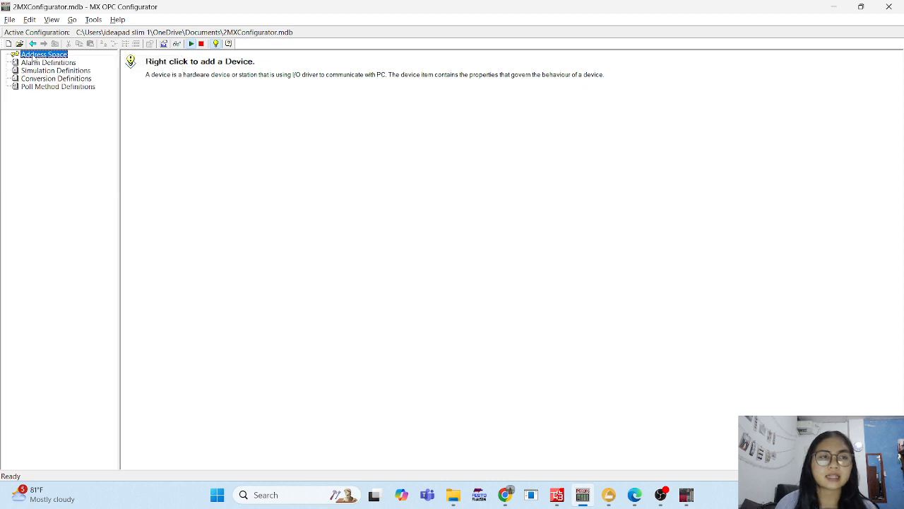
right_click(32, 57)
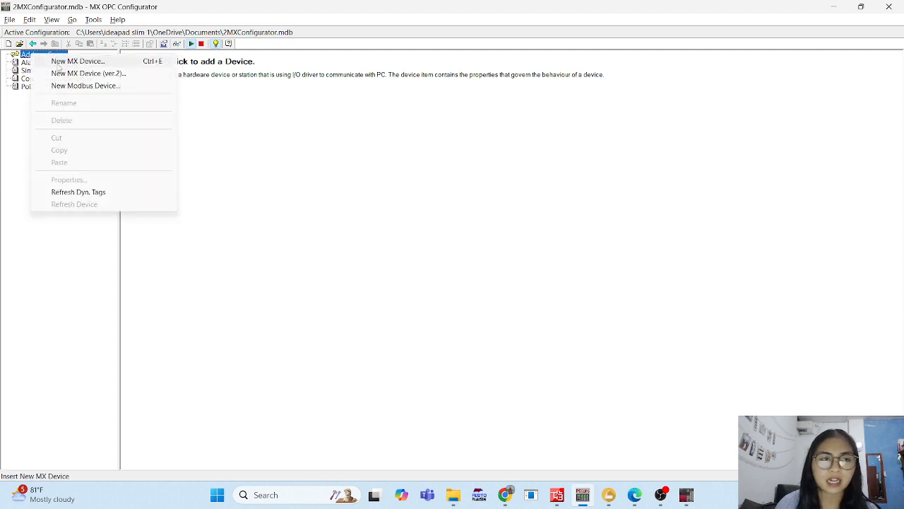
left_click(71, 61)
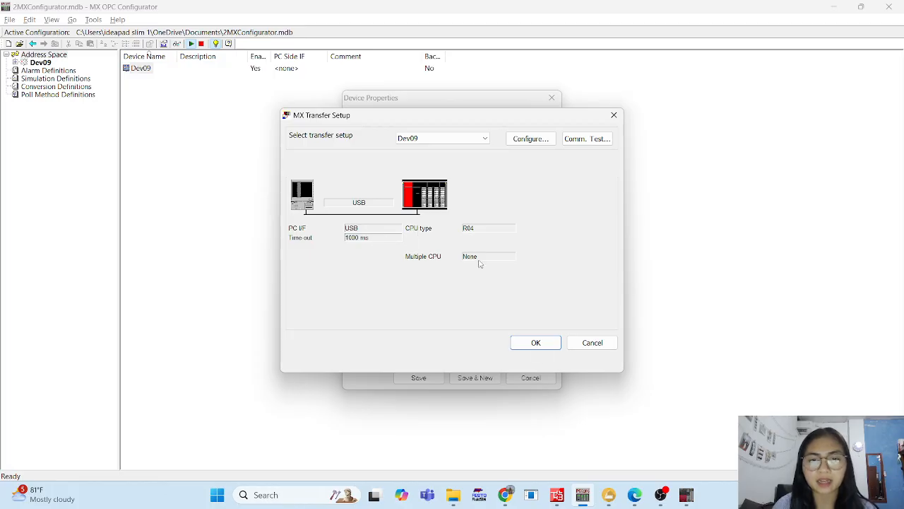
Step: Check the project's CPU type in GX Works3, return to MX OPC Configurator and set Dev09's PC side interface to GX Simulator3
left_click(557, 494)
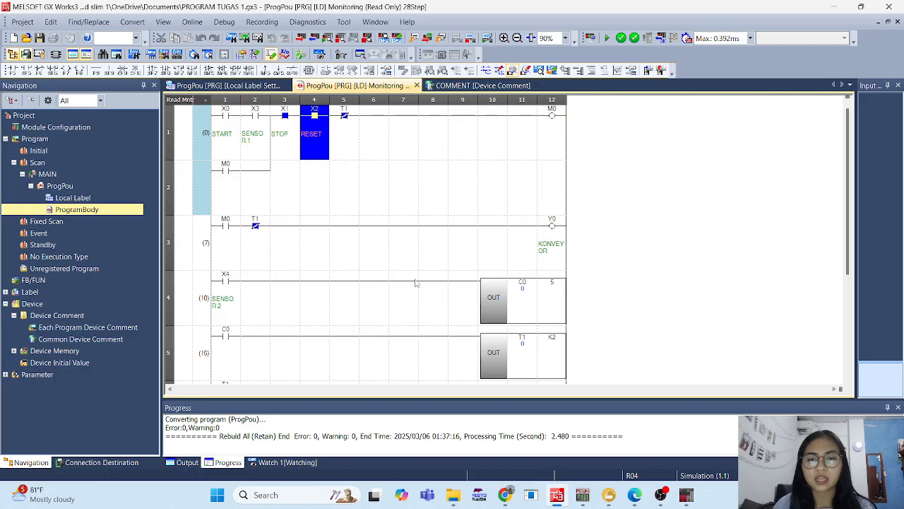
key("alt+Tab")
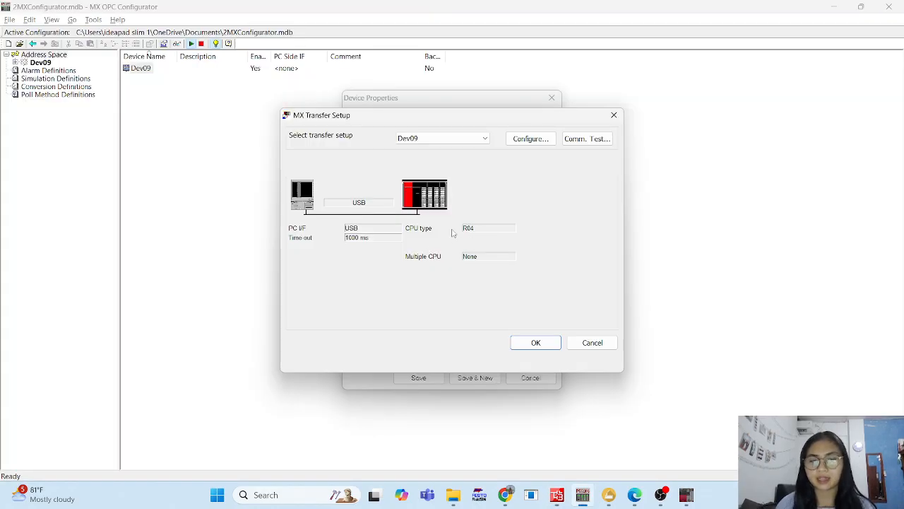
left_click(539, 144)
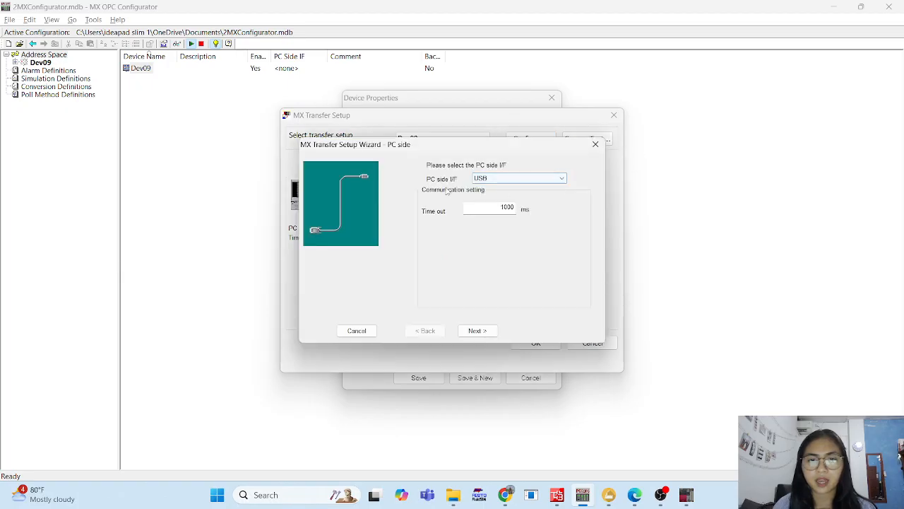
left_click(485, 179)
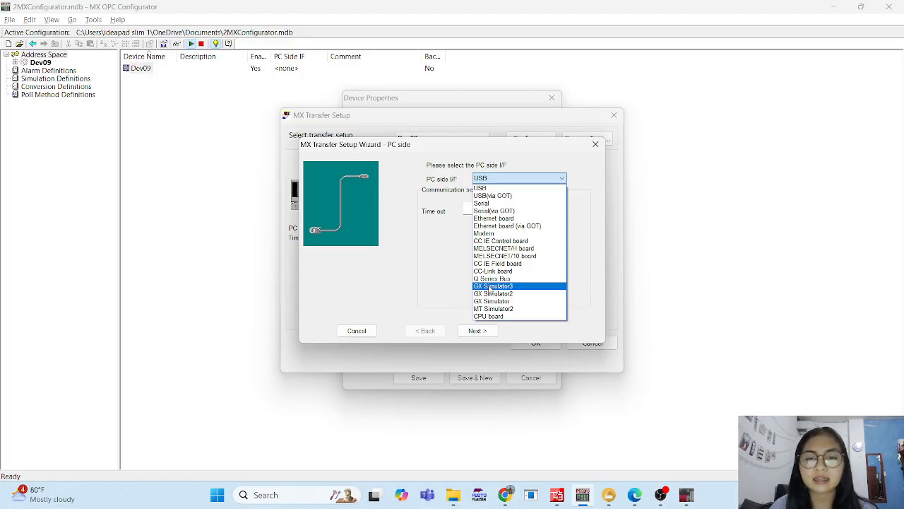
left_click(490, 286)
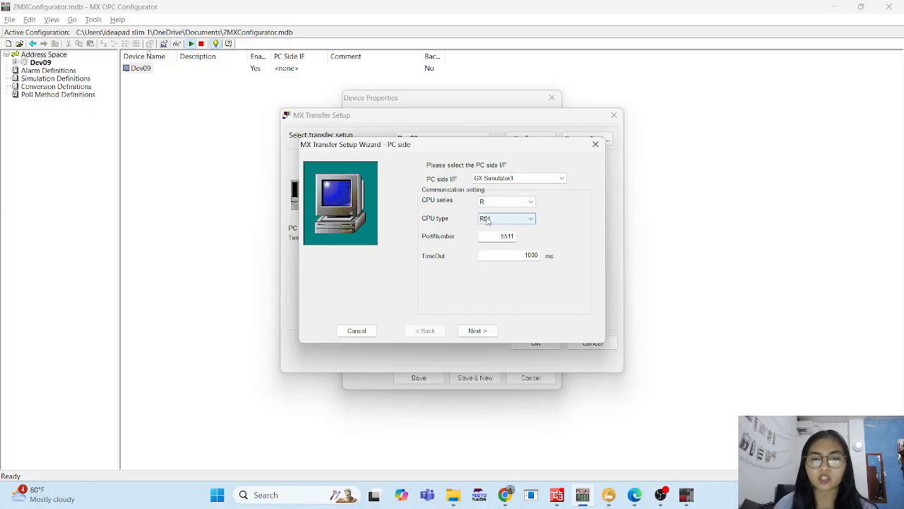
Step: Compare the CPU type with the GX Works3 project, then finish the transfer setup wizard in MX OPC Configurator and save device Dev09
left_click(558, 495)
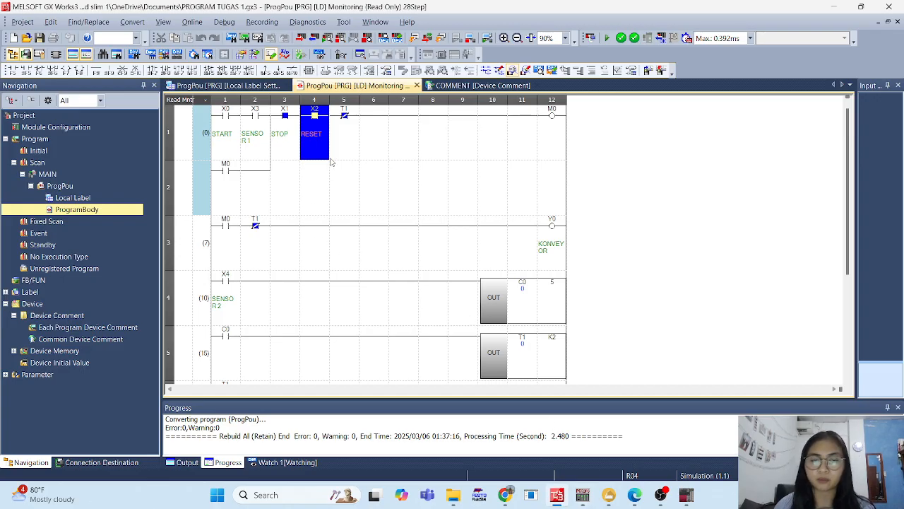
key("alt+Tab")
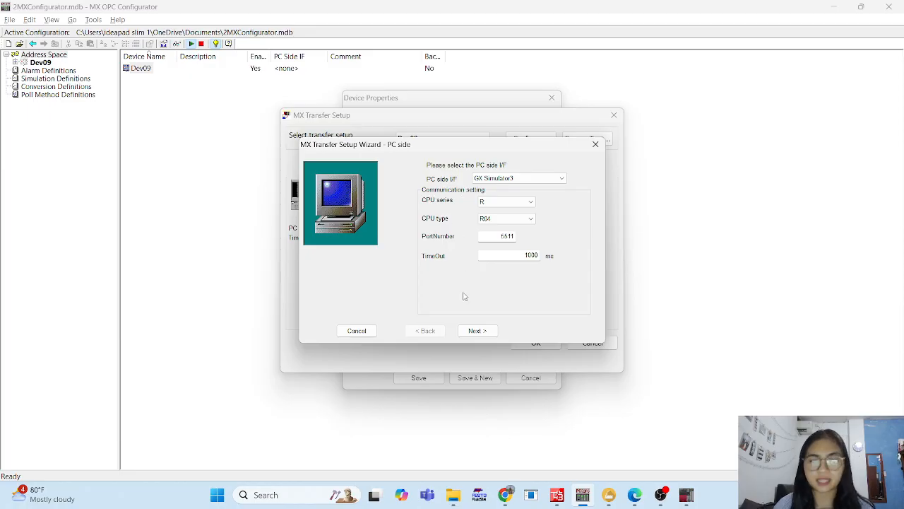
left_click(474, 332)
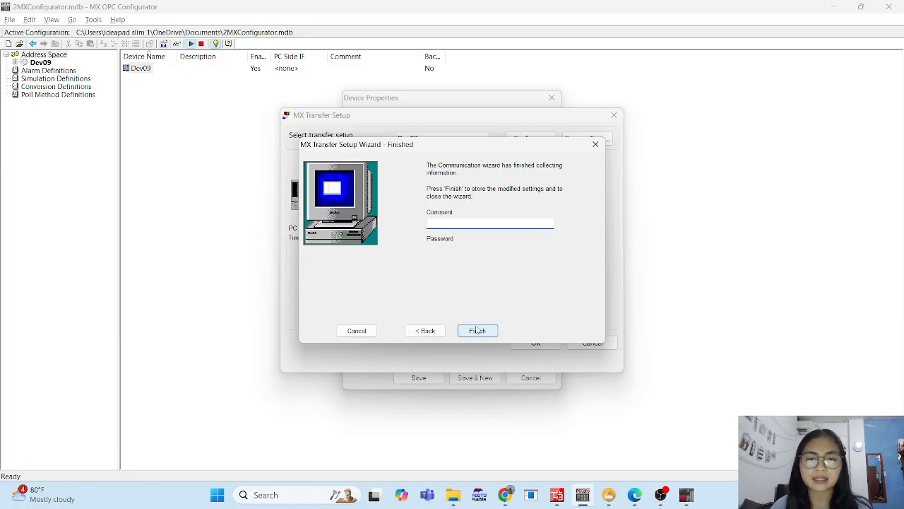
left_click(477, 330)
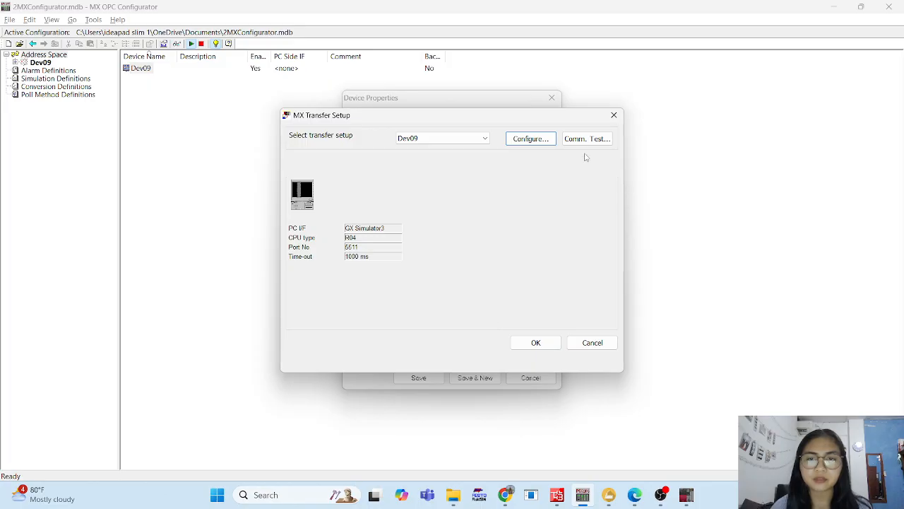
left_click(526, 344)
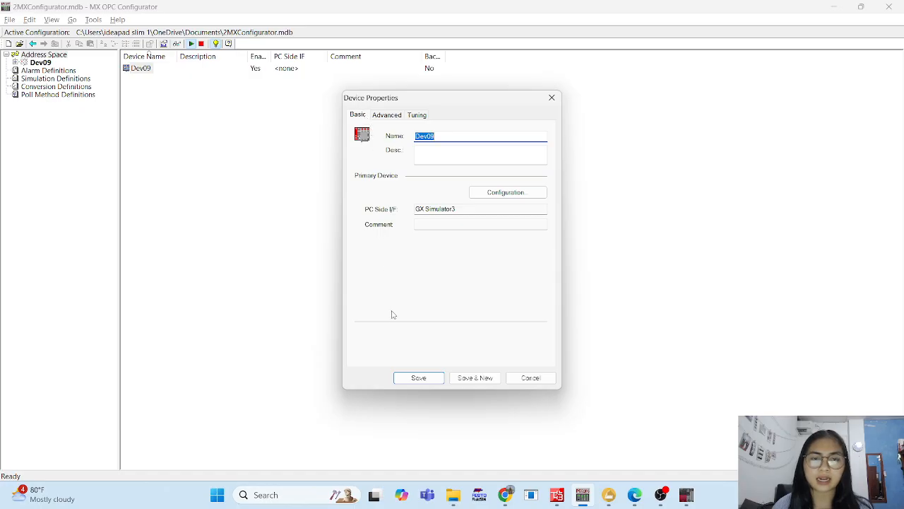
left_click(427, 377)
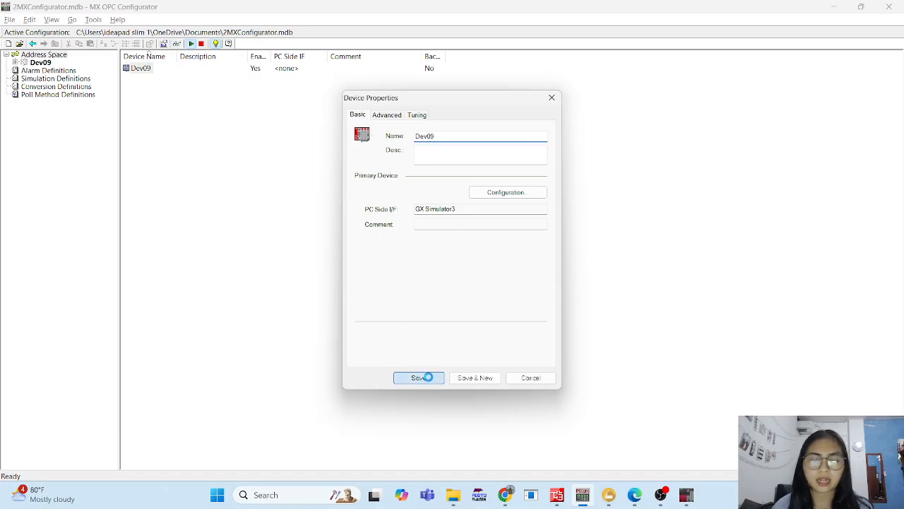
Step: Start a new data tag under Dev09 and look up the X device comments in the GX Works3 project
left_click(36, 62)
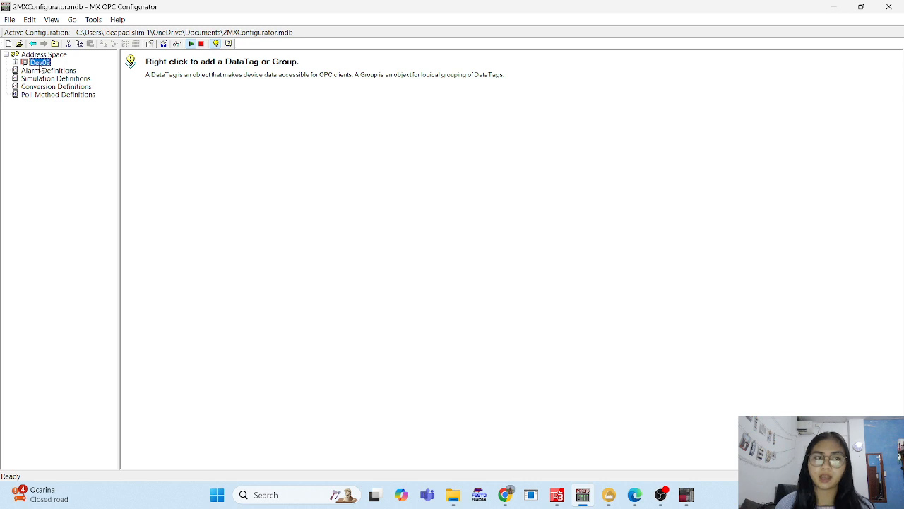
right_click(40, 64)
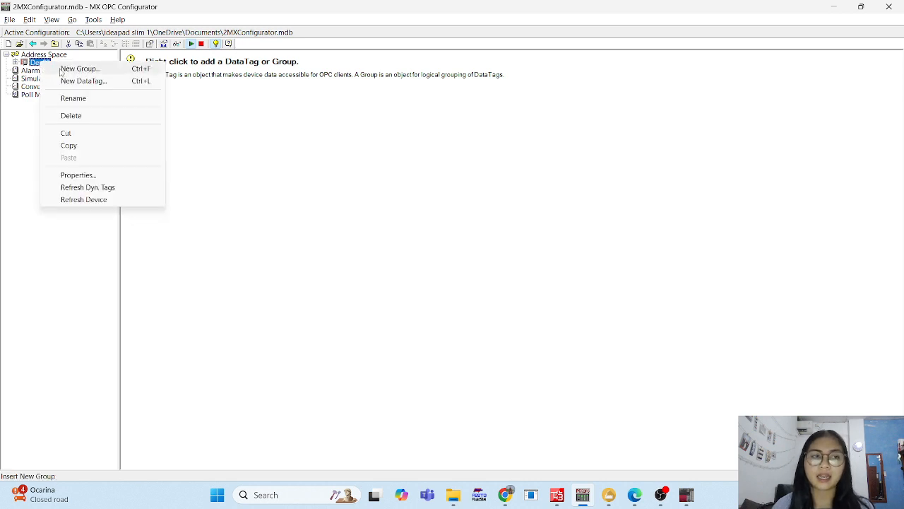
left_click(64, 80)
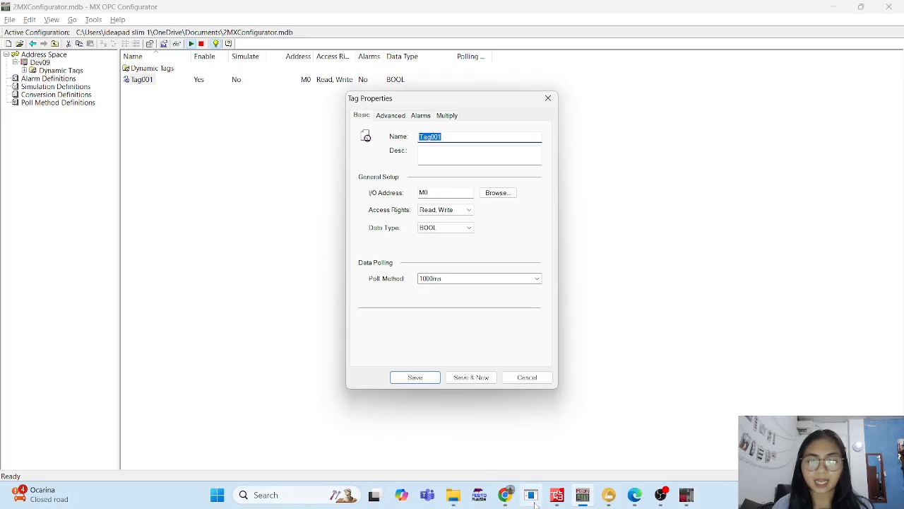
left_click(557, 498)
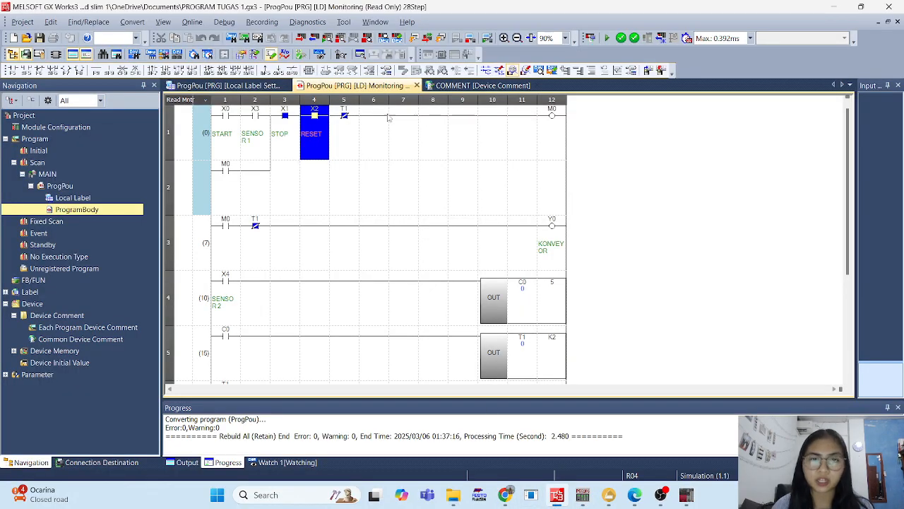
left_click(439, 85)
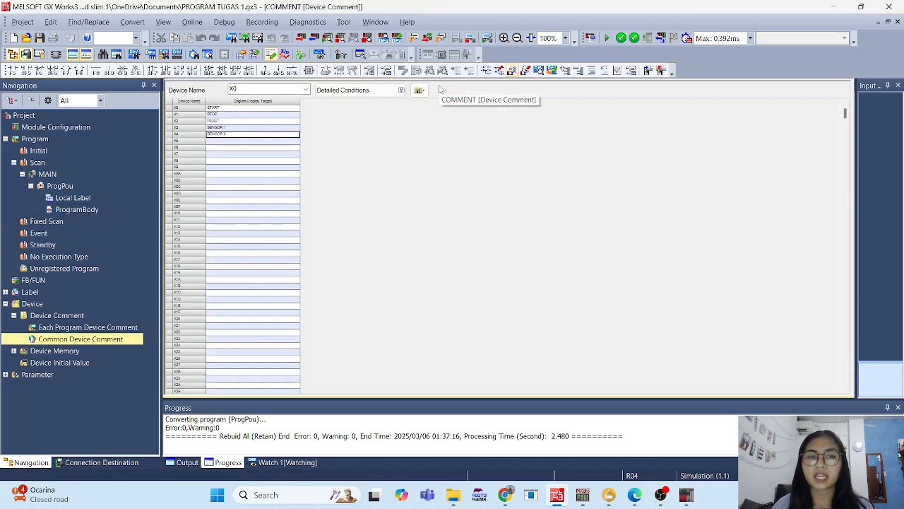
left_click(197, 116)
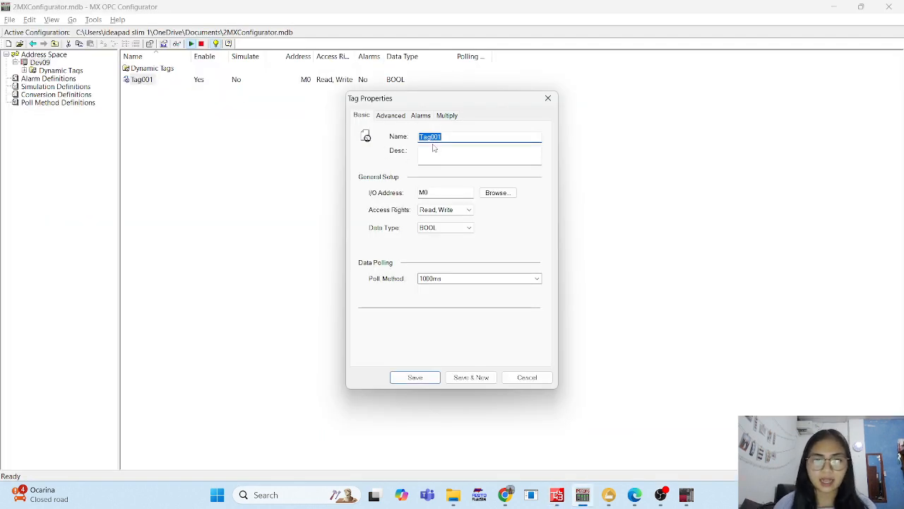
Step: In MX OPC Configurator, name the tag X0, set its I/O address to X0 and save it, continuing with a new tag
type("X0")
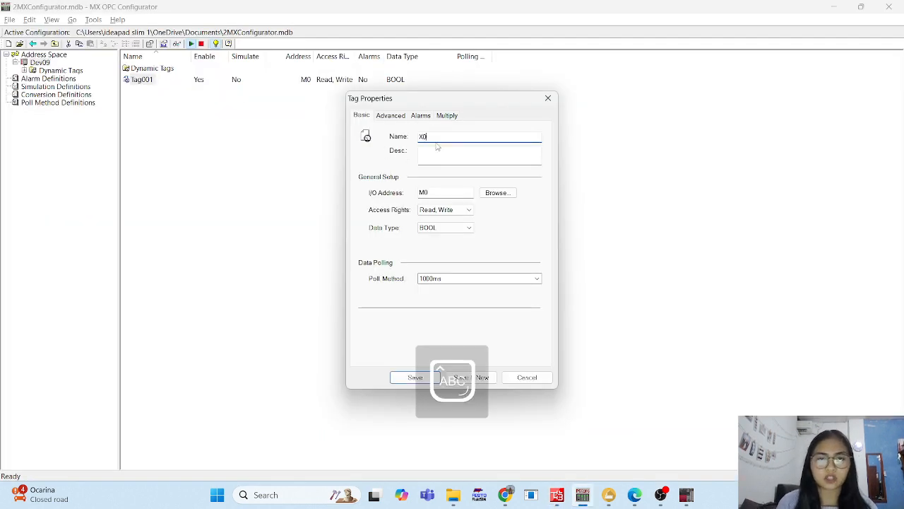
double_click(431, 192)
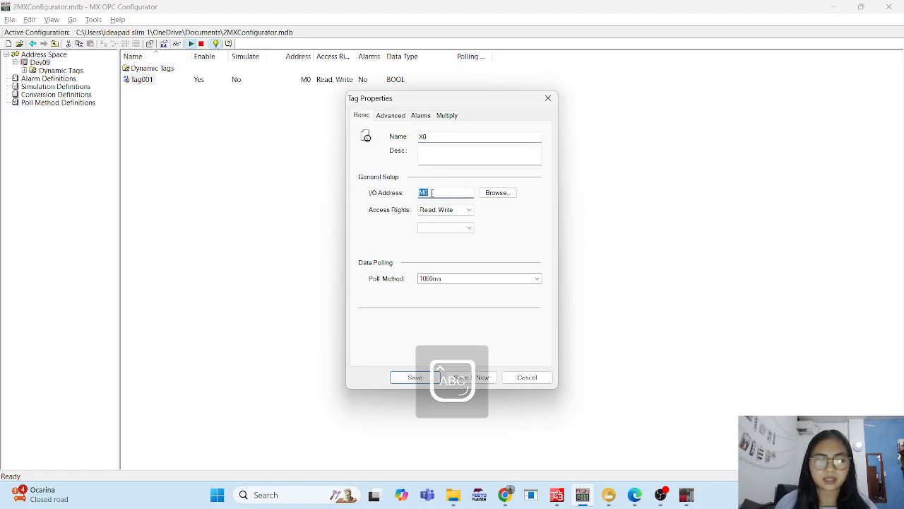
type("X0")
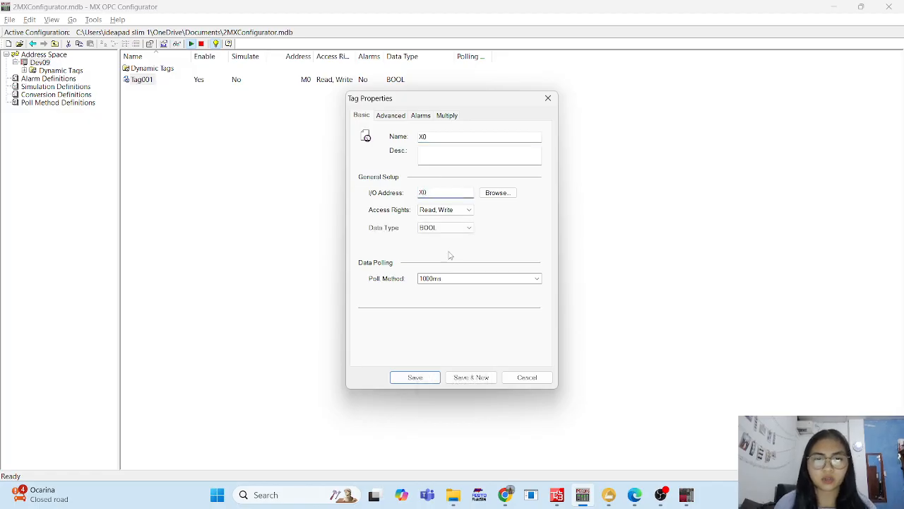
left_click(471, 377)
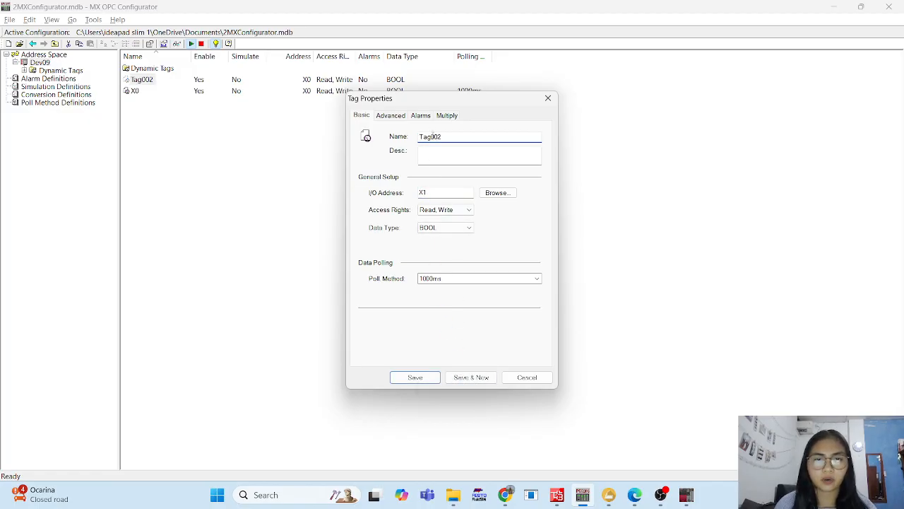
Step: Create tags X1 and X2 with the matching I/O addresses X1 and X2
double_click(432, 136)
type("X1")
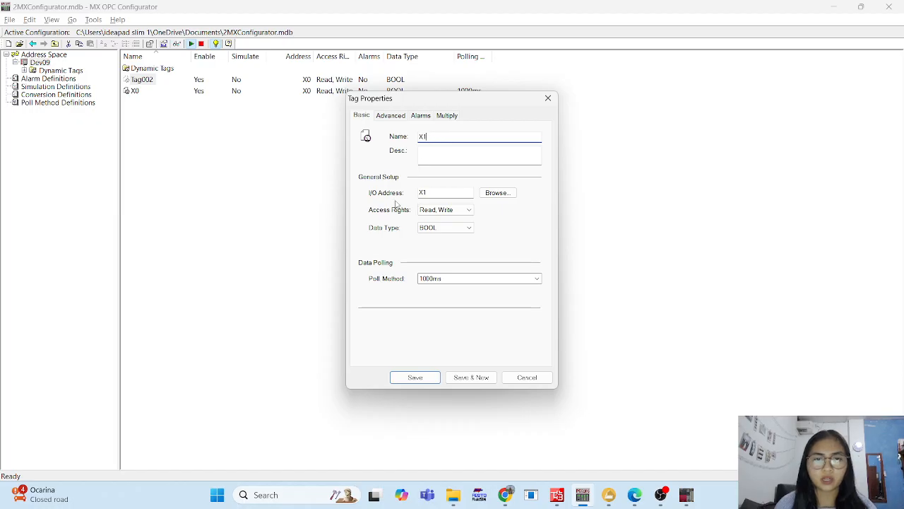
left_click(458, 378)
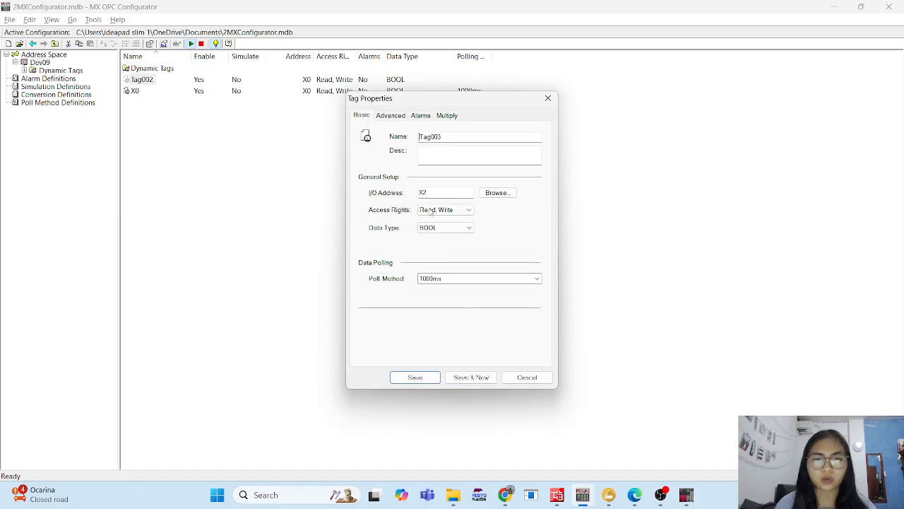
double_click(428, 137)
type("X3")
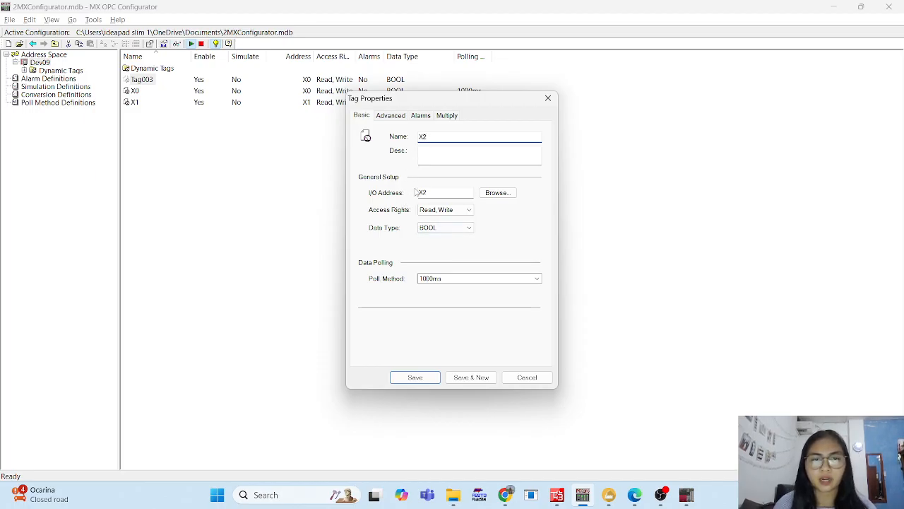
left_click(460, 378)
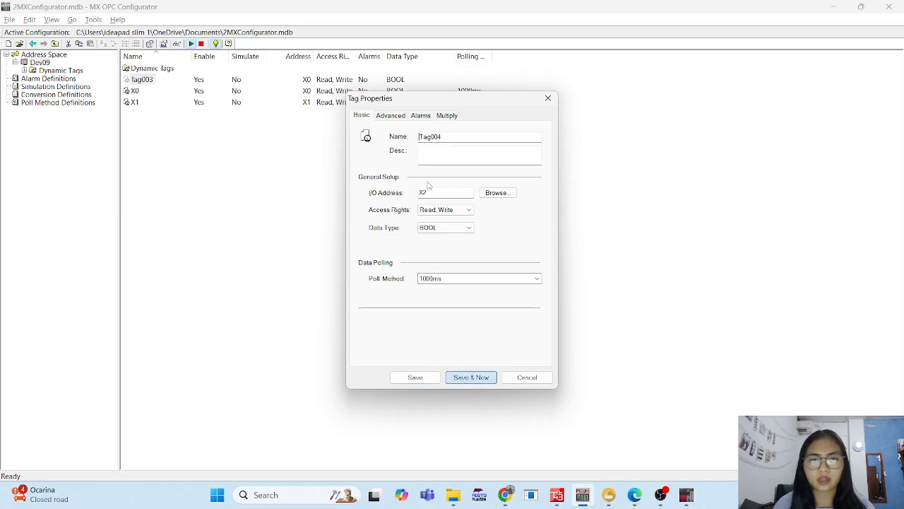
Step: Create tags X3 and X4 with the matching I/O addresses X3 and X4
double_click(431, 137)
type("X3")
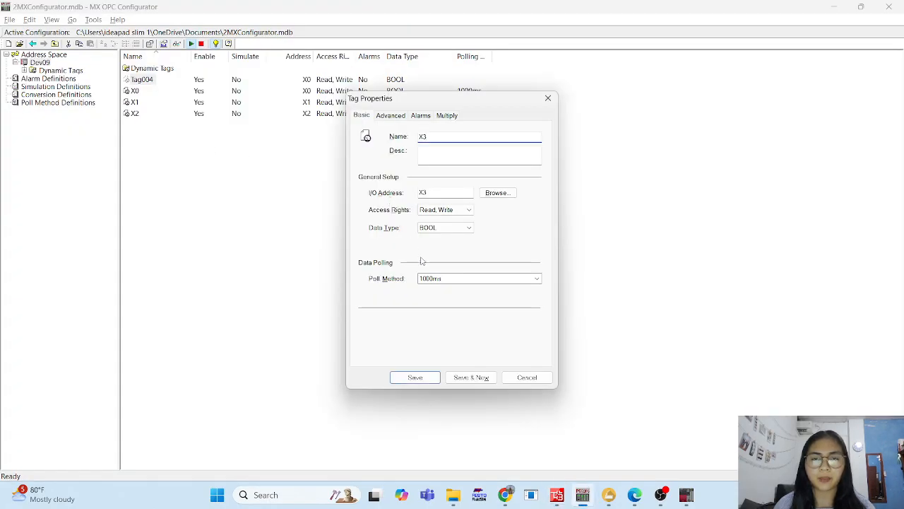
left_click(469, 379)
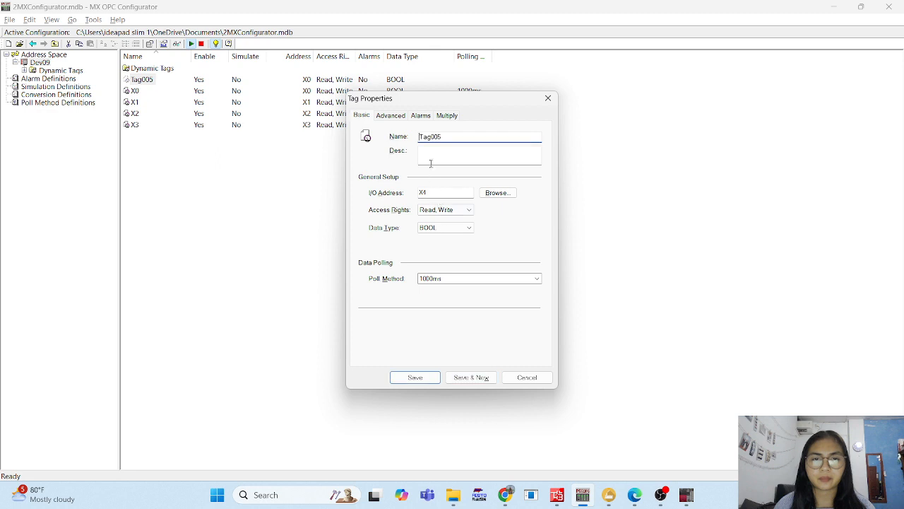
double_click(431, 137)
type("X4")
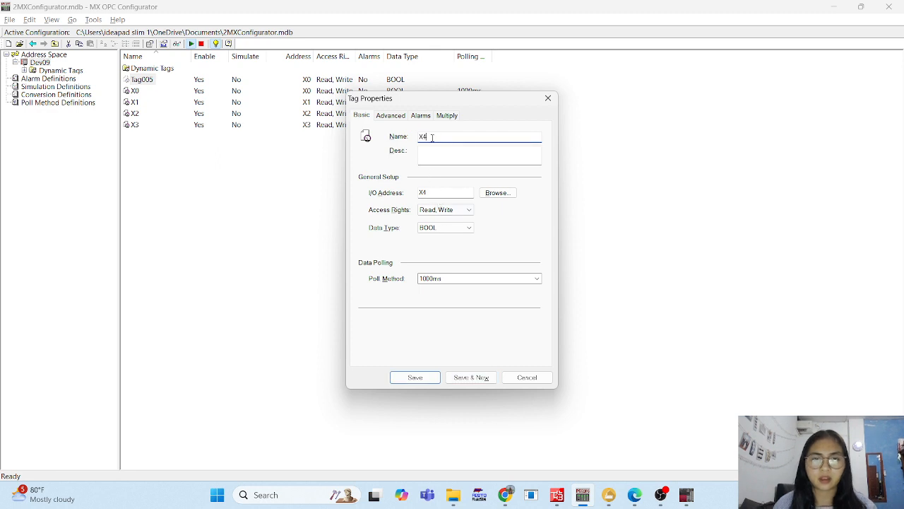
left_click(470, 377)
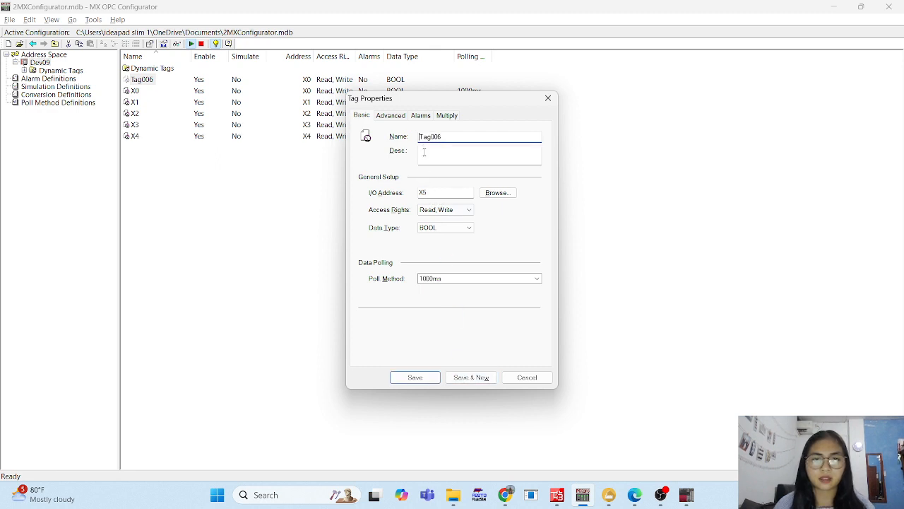
Step: Create a tag named Y0 with I/O address Y0 and save it as the last tag of Dev09
double_click(425, 136)
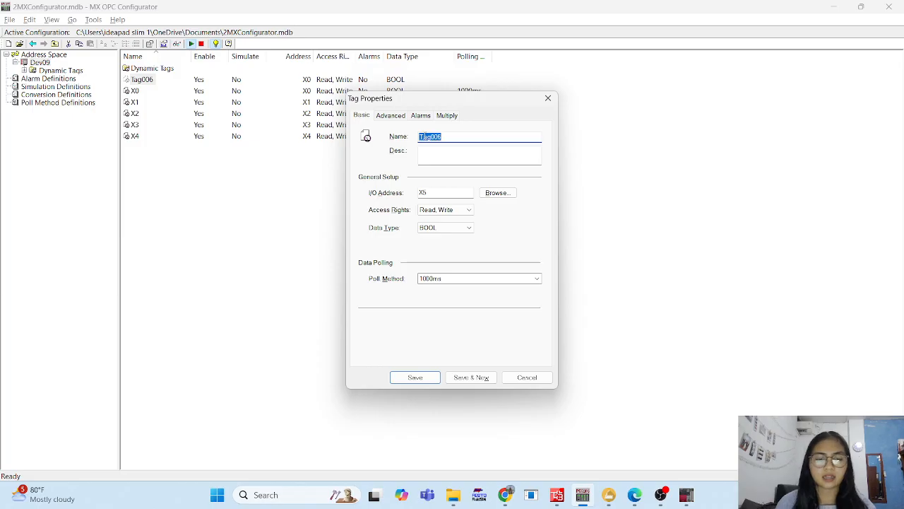
type("Y0")
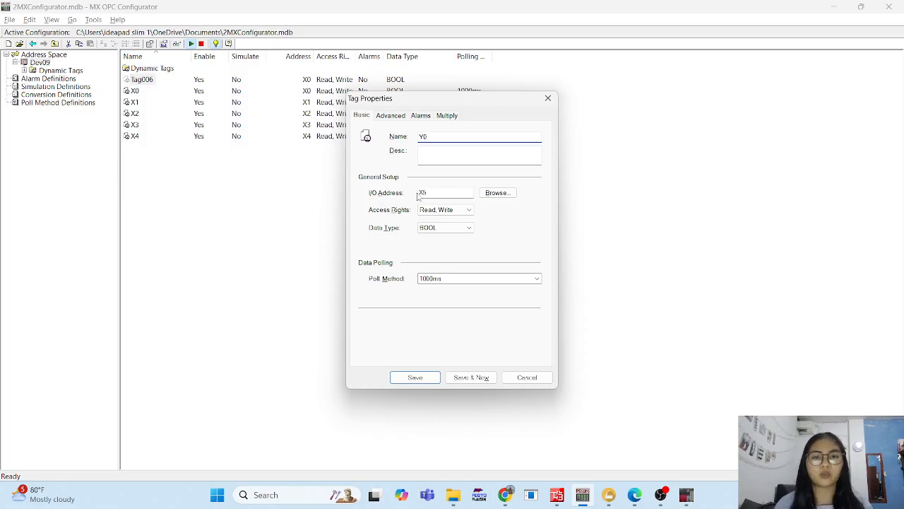
double_click(422, 193)
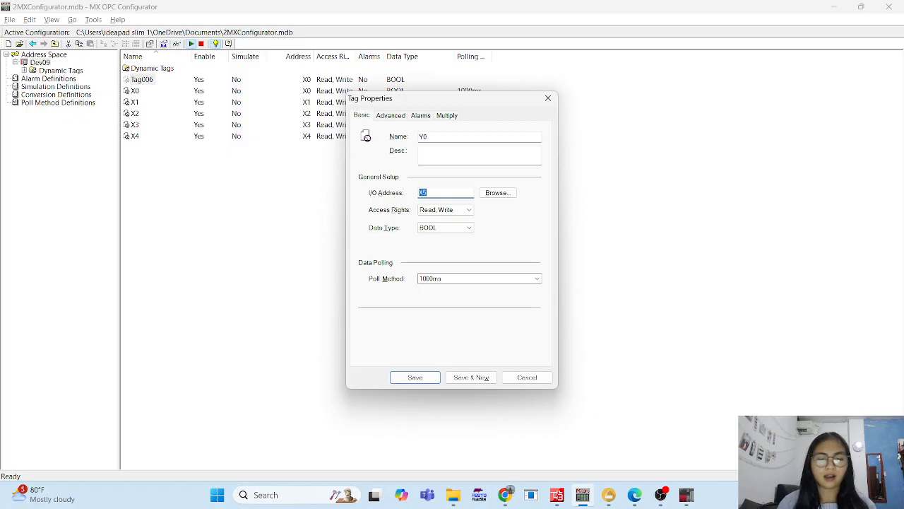
type("Y0")
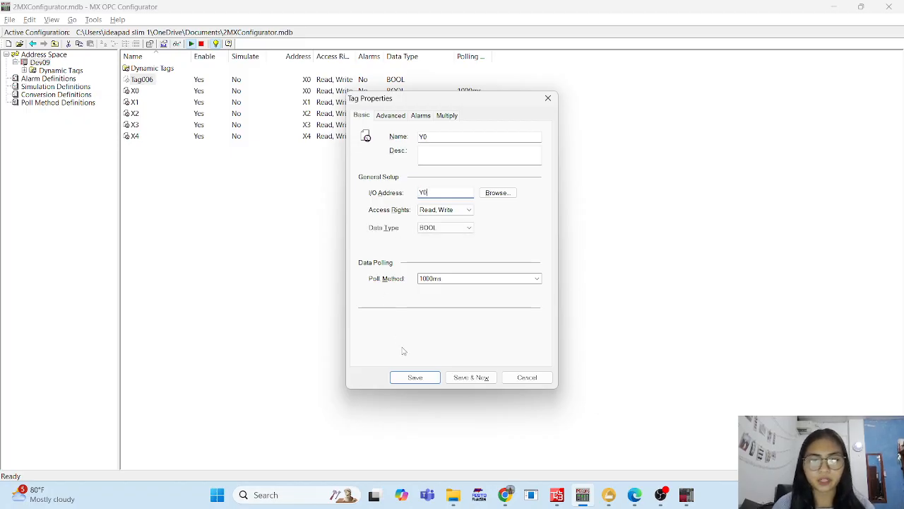
left_click(401, 377)
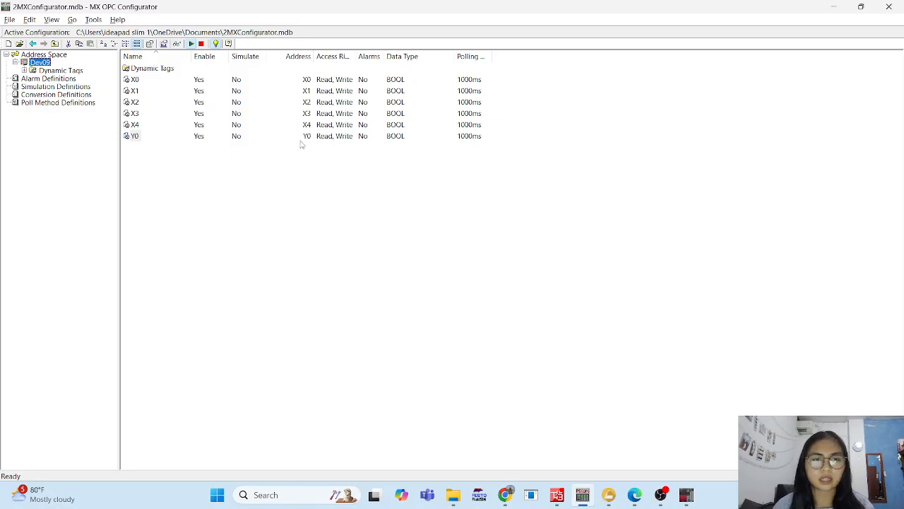
key("alt+Tab")
key("alt+Tab")
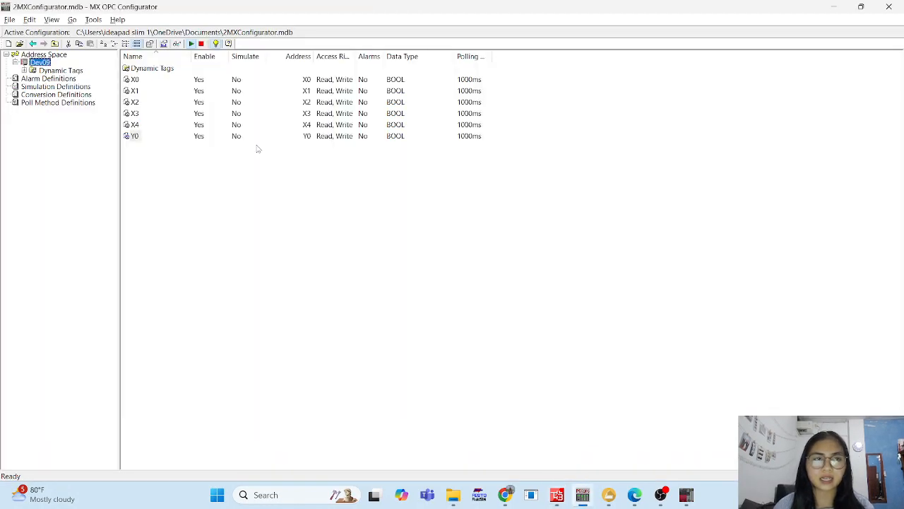
Step: Switch to Factory I/O and open the driver settings of the conveyor scene
key("alt+Tab")
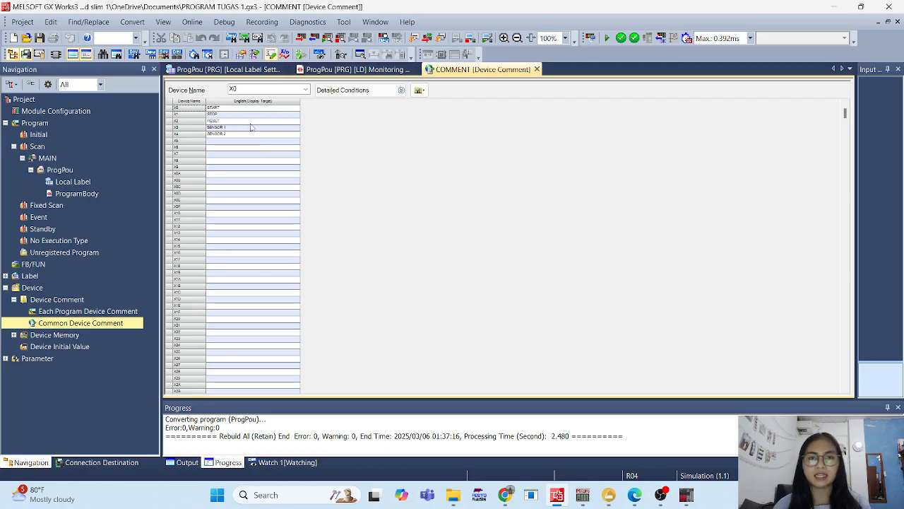
key("alt+Tab")
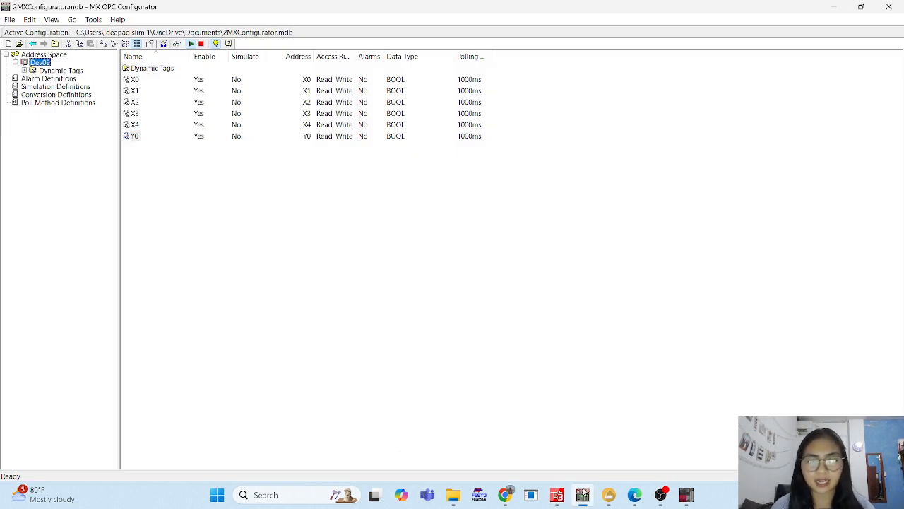
left_click(608, 494)
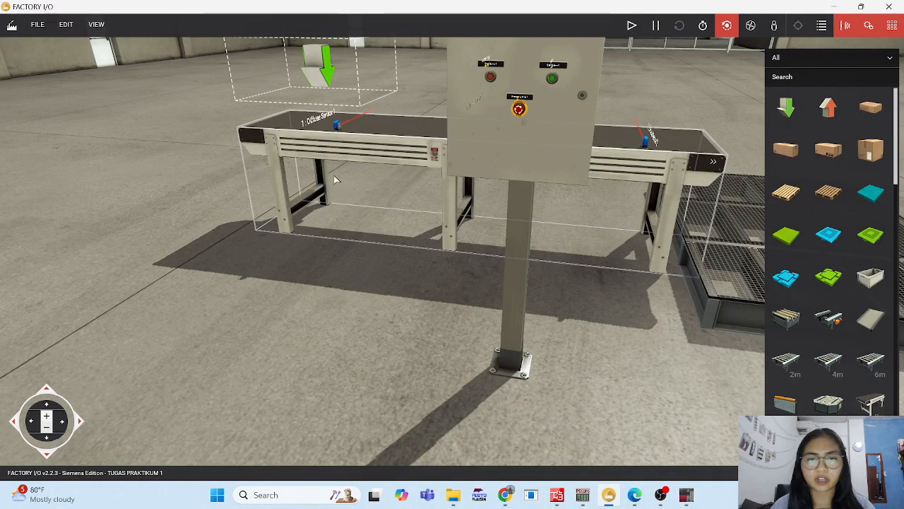
scroll(336, 180, "up", 3)
scroll(360, 189, "down", 5)
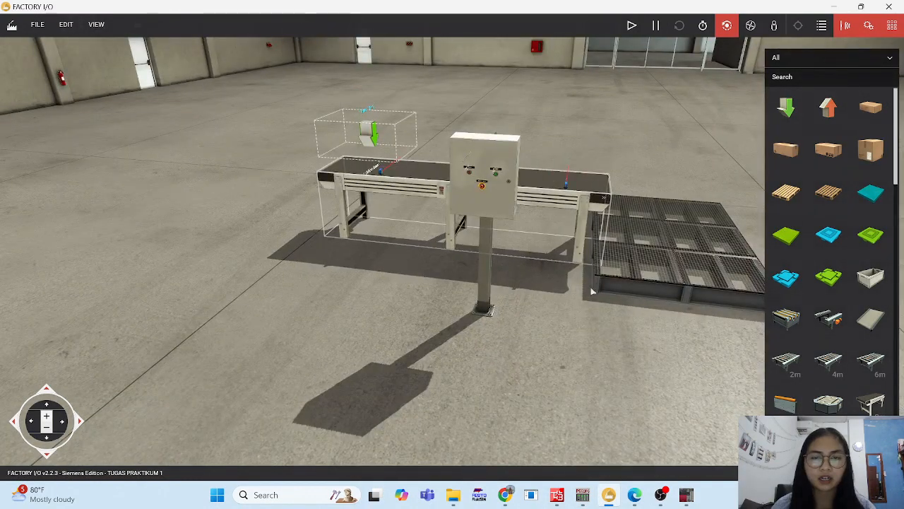
left_click_drag(592, 291, 492, 277)
left_click(51, 28)
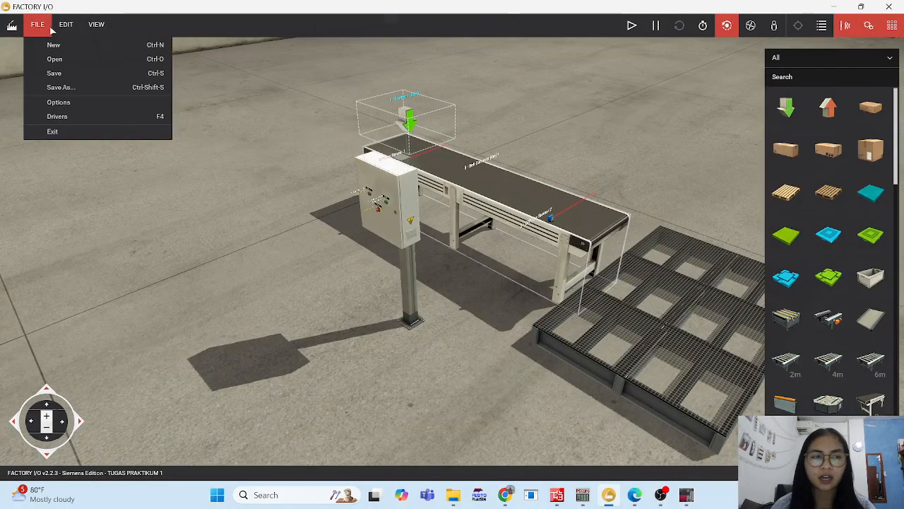
left_click(50, 118)
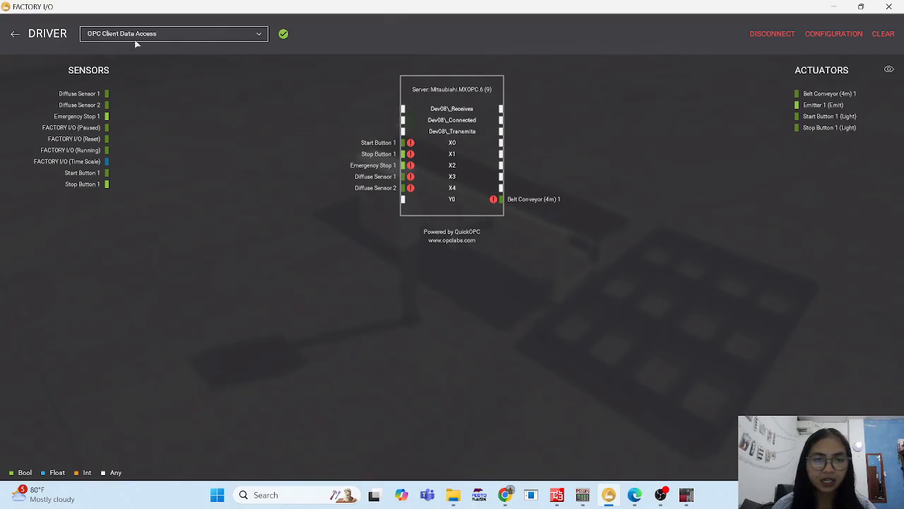
Step: Reset the scene's driver to None and select OPC Client Data Access as the driver again
left_click(151, 40)
left_click(151, 46)
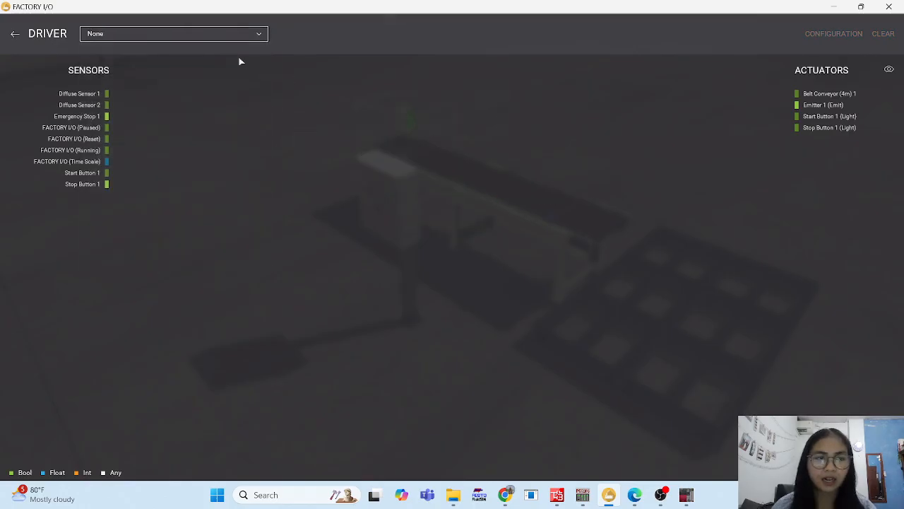
left_click(185, 40)
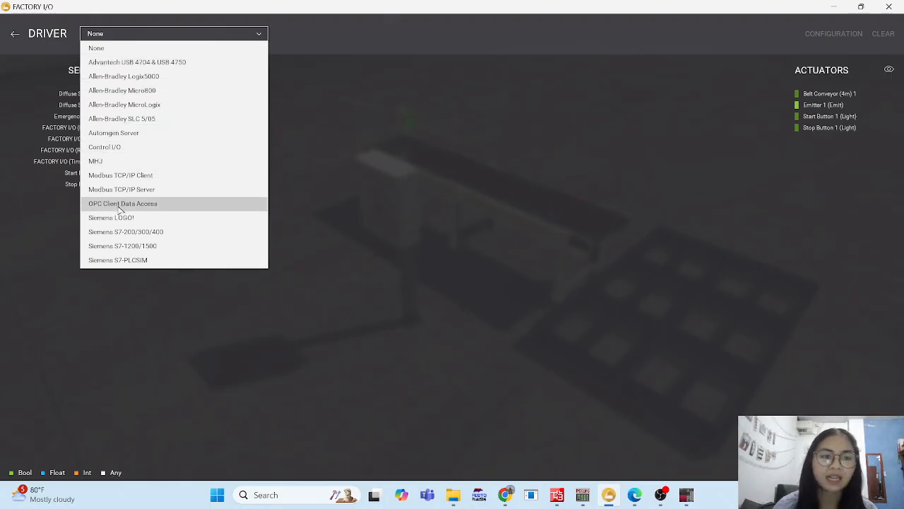
left_click(120, 204)
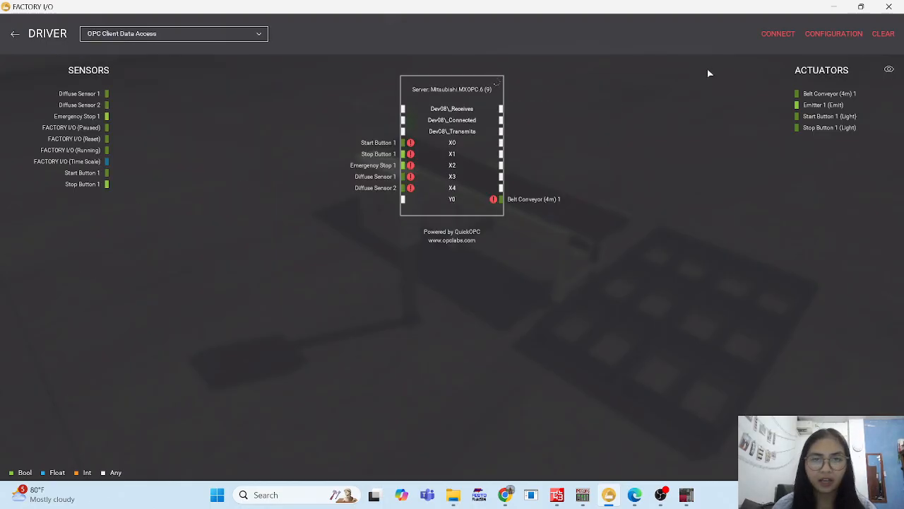
Step: In the driver configuration, choose the OPC server Mitsubishi.MXOPC.6, browse its items and return to the driver mapping
left_click(847, 34)
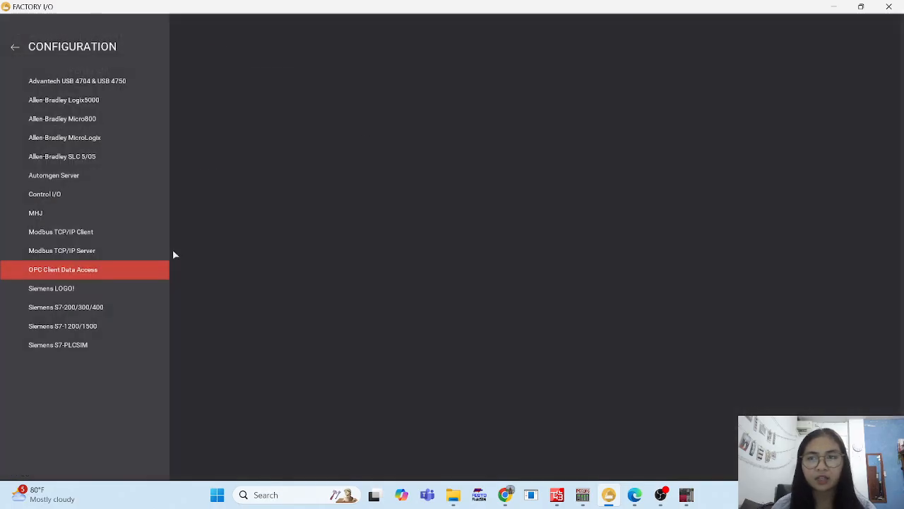
left_click(216, 140)
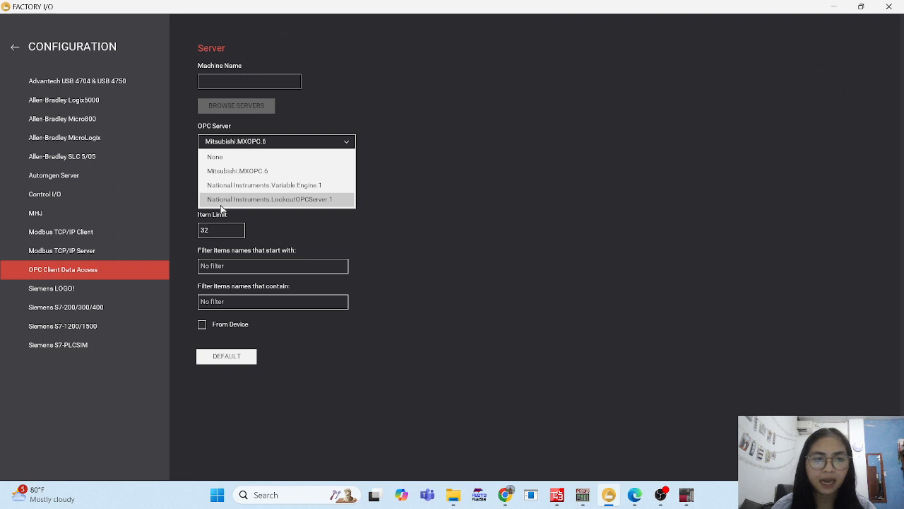
left_click(225, 175)
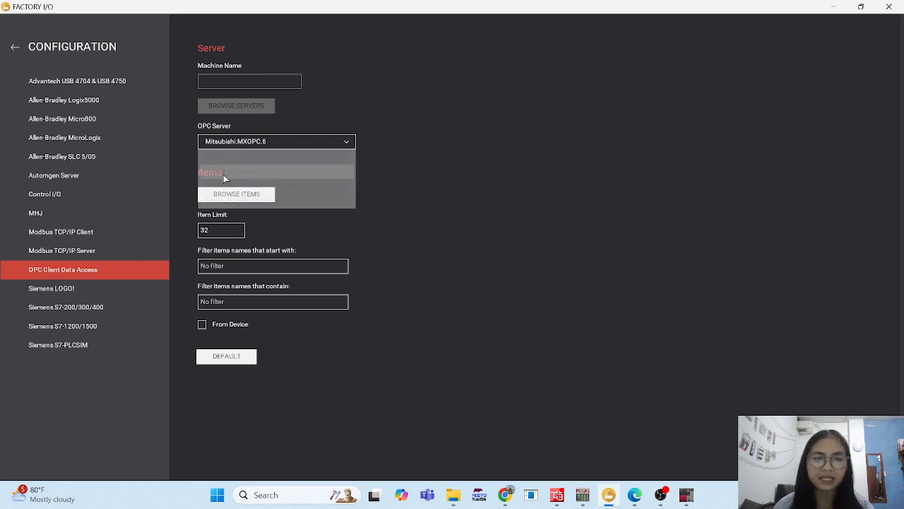
left_click(234, 195)
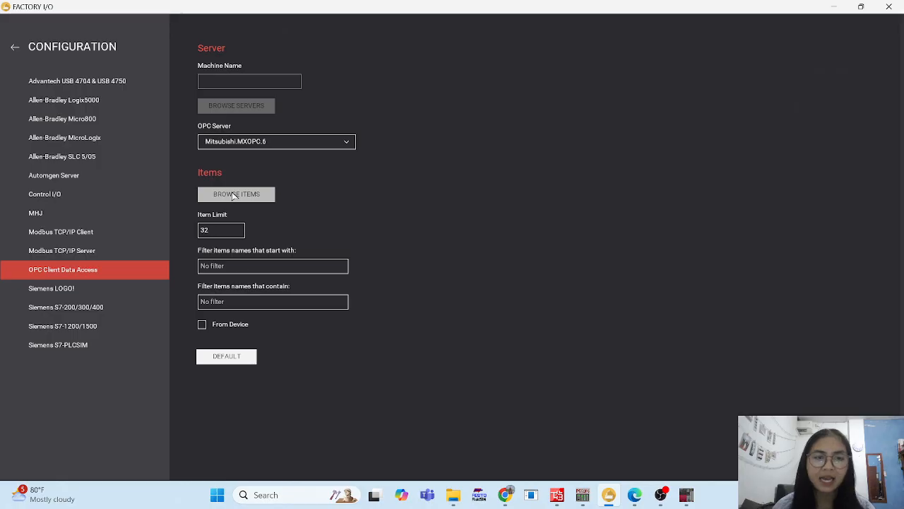
left_click(12, 48)
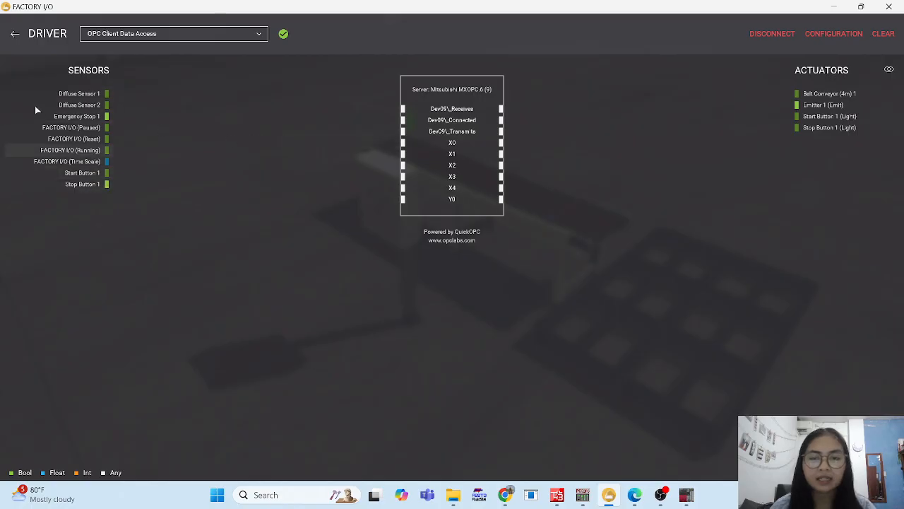
Step: Check the MX OPC tags and the GX Works3 device comments, and map the Start Button 1 sensor to X0 in Factory I/O
key("alt+Tab")
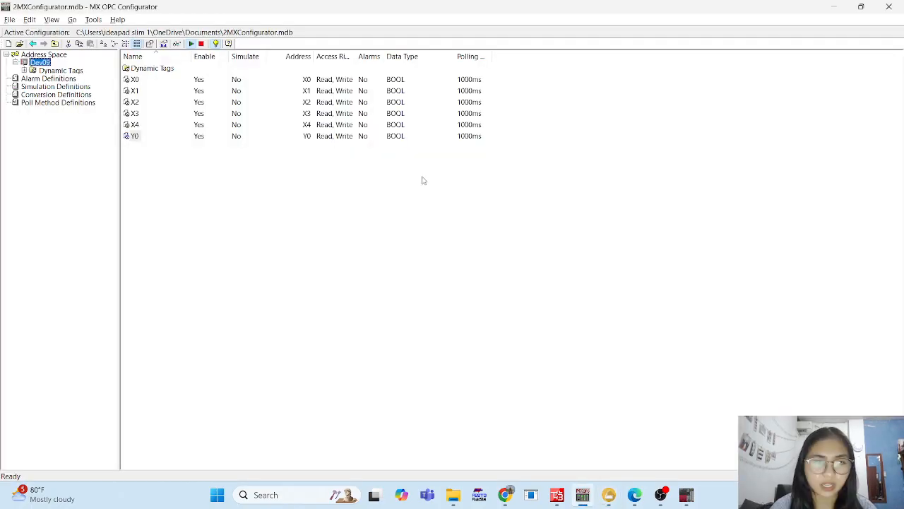
key("alt+Tab")
left_click(429, 186)
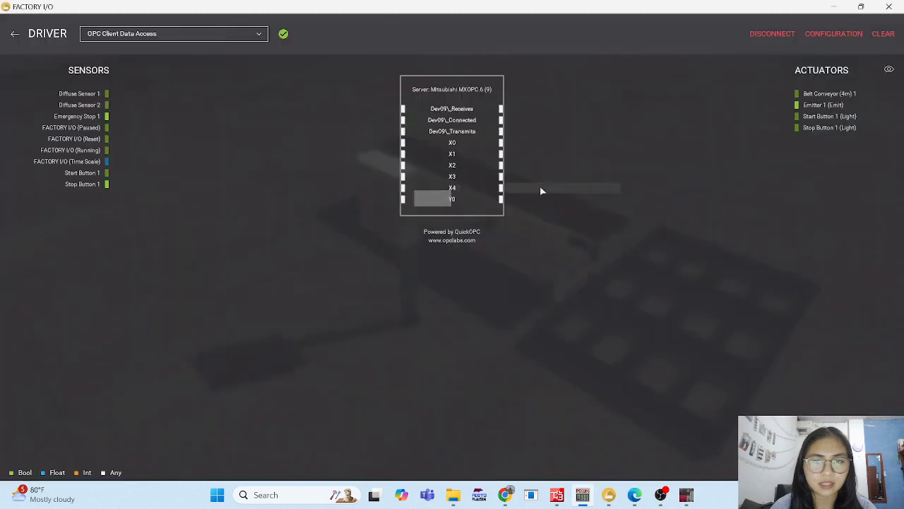
key("alt+Tab")
left_click(525, 191)
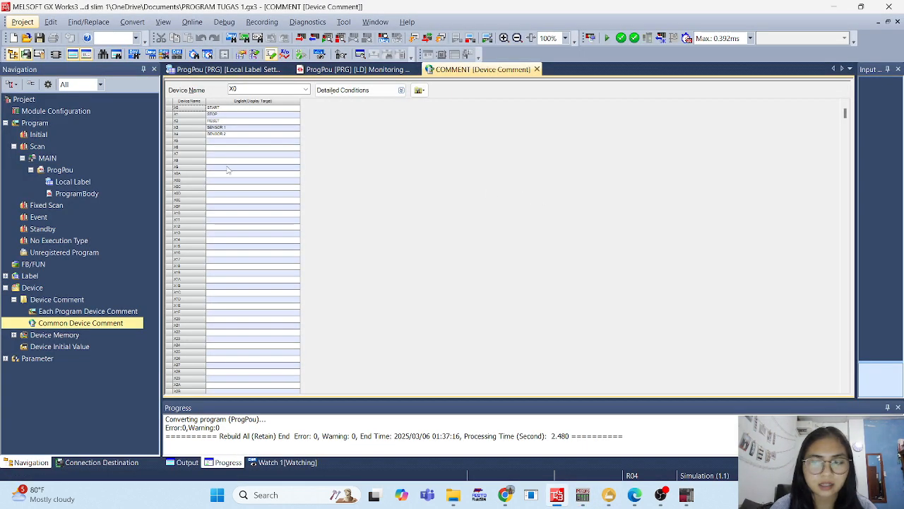
key("alt+Tab")
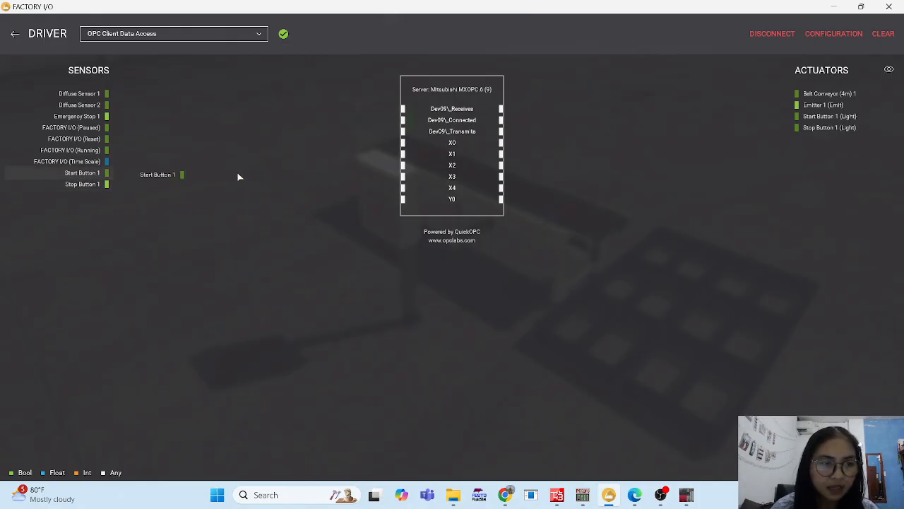
left_click_drag(238, 176, 395, 142)
Step: Following the GX Works3 device comments, map Stop Button 1 to X1 and Emergency Stop 1 to X2 in Factory I/O
key("alt+Tab")
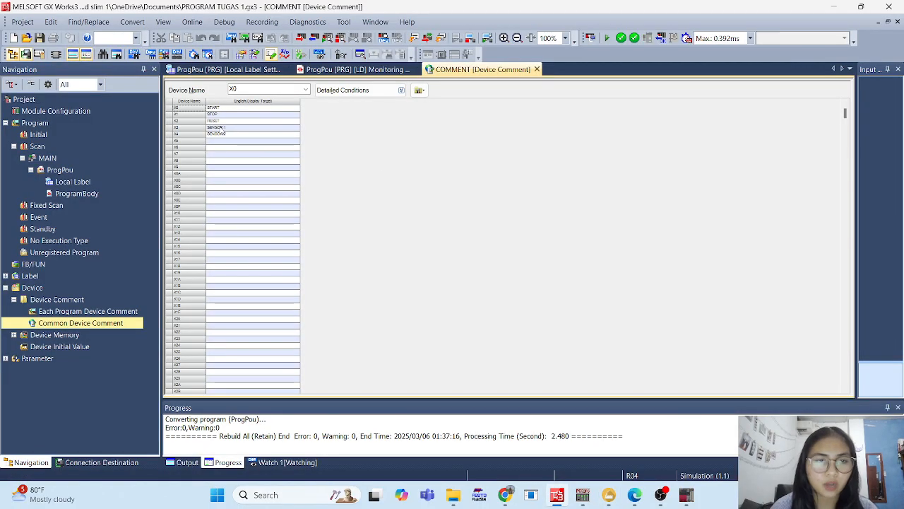
key("alt+Tab")
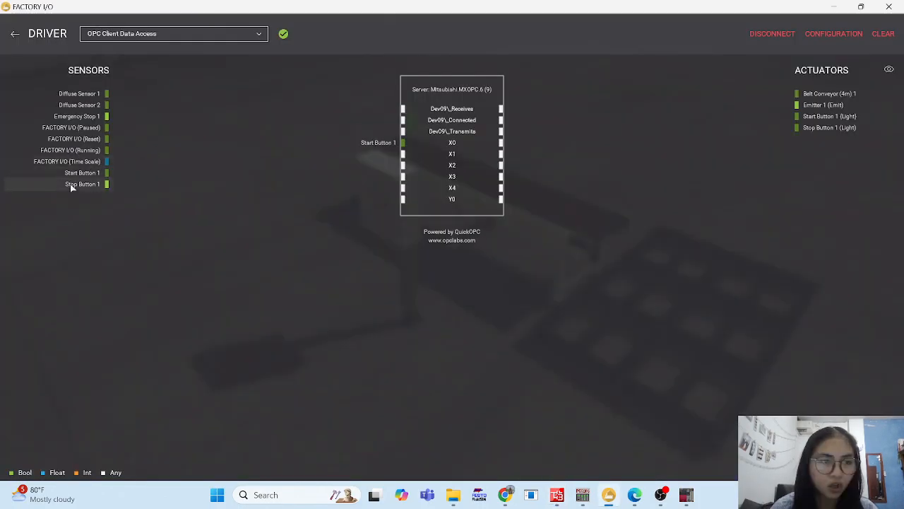
left_click_drag(96, 187, 385, 158)
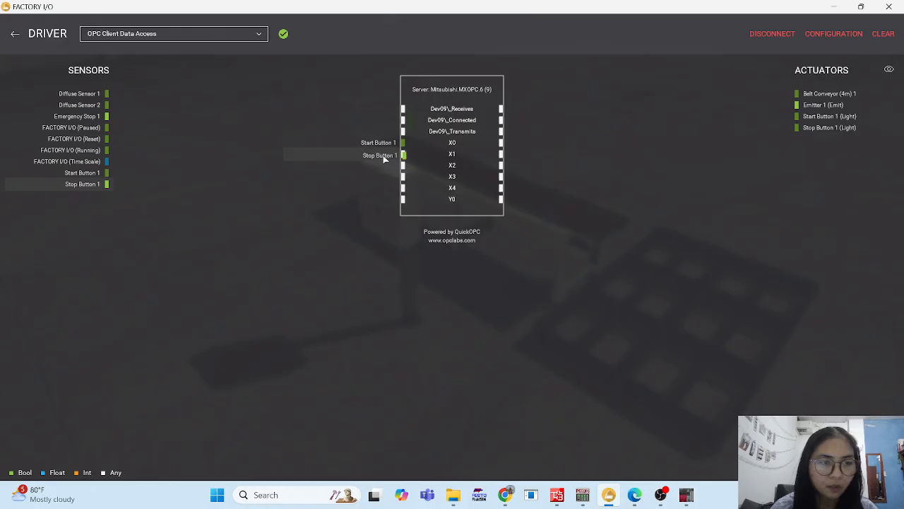
key("alt+Tab")
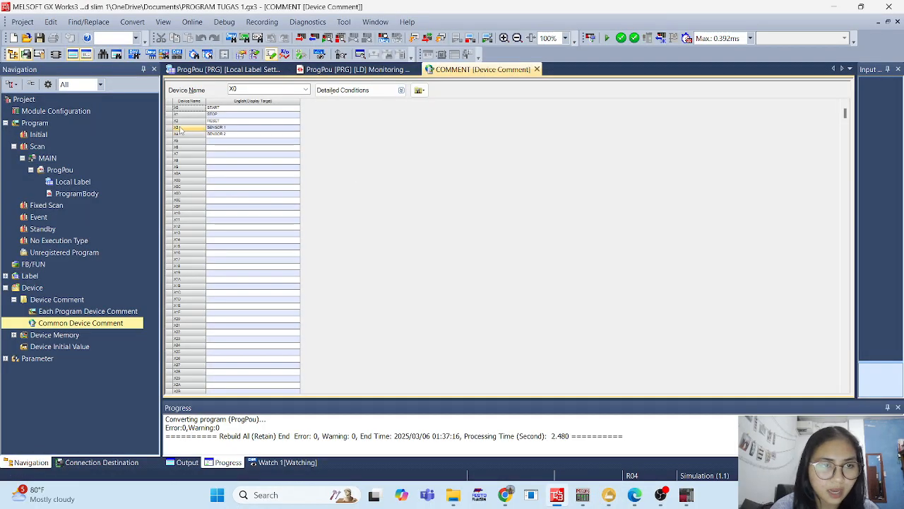
key("alt+Tab")
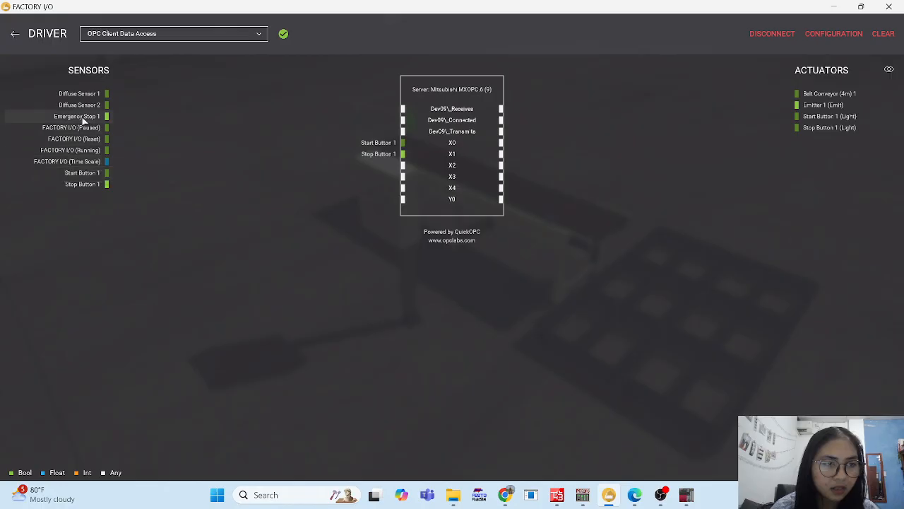
left_click_drag(80, 116, 380, 167)
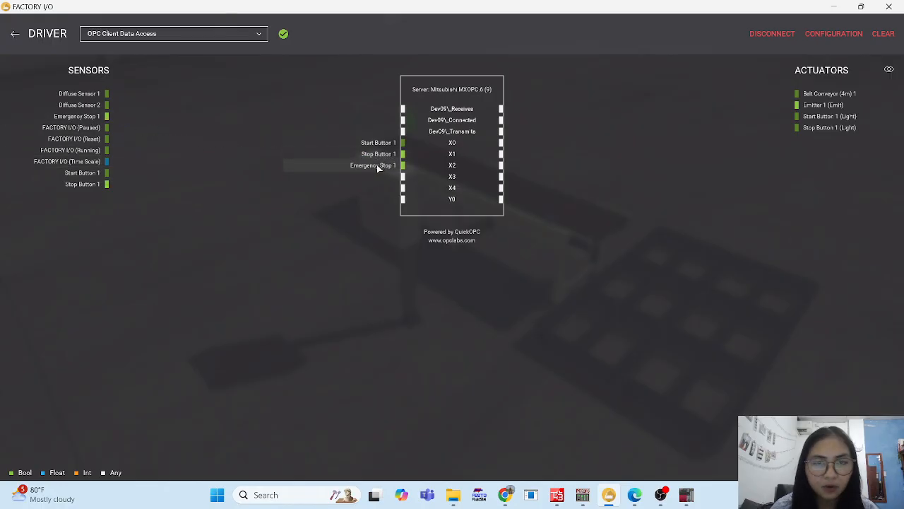
Step: Check the device comments in GX Works3 and map Diffuse Sensor 1 to X3 in Factory I/O
key("alt+Tab")
key("alt+Tab")
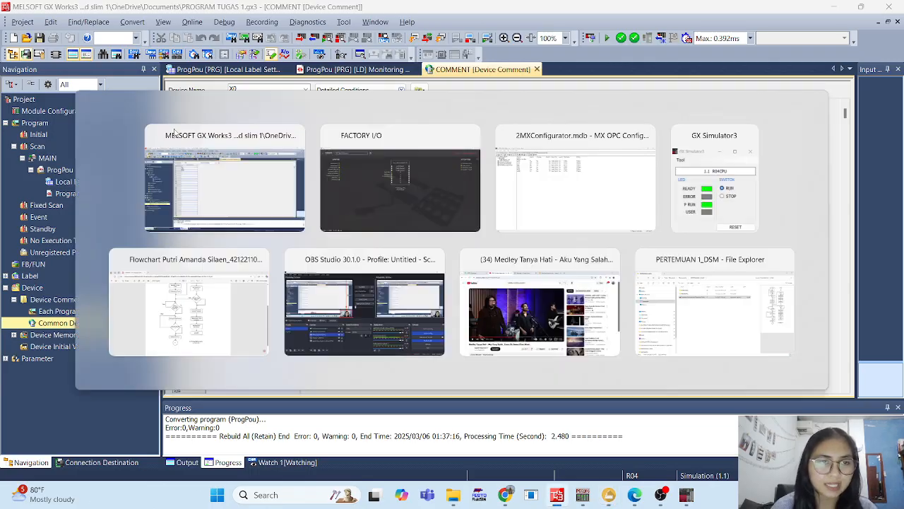
left_click_drag(237, 144, 382, 182)
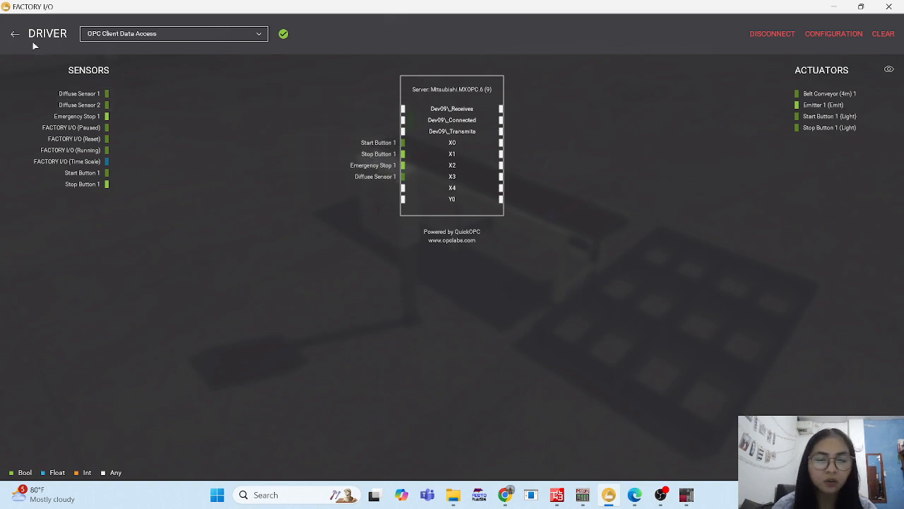
Step: Return to the 3D scene and examine the labels of the control panel buttons, the belt conveyor and both diffuse sensors
left_click(14, 34)
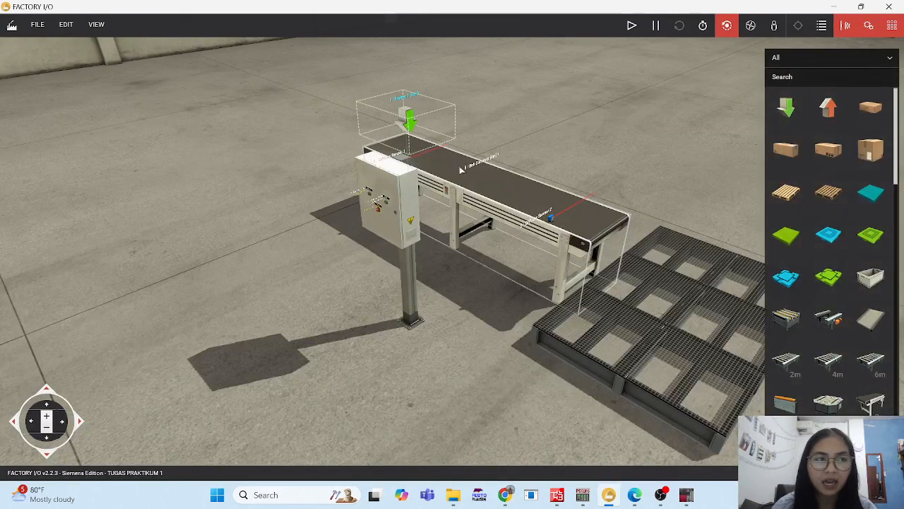
scroll(463, 171, "up", 5)
scroll(480, 139, "down", 3)
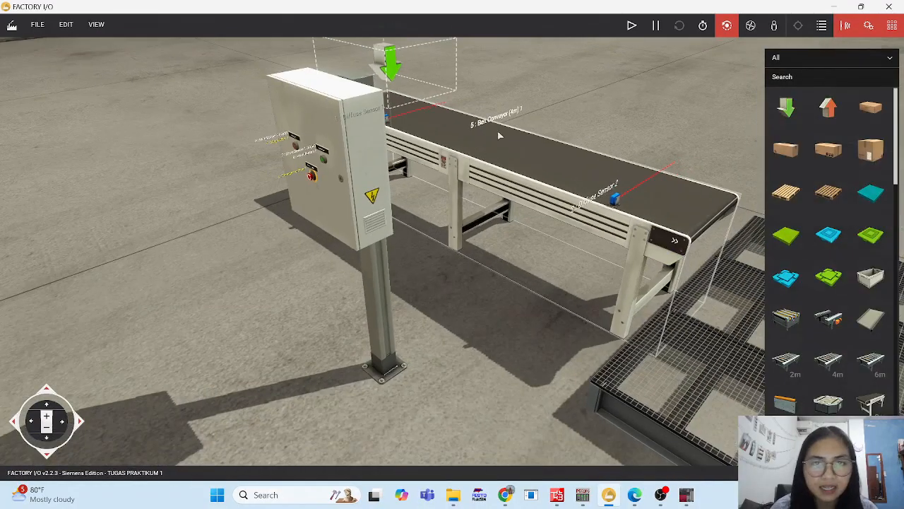
scroll(261, 141, "up", 4)
scroll(230, 125, "down", 3)
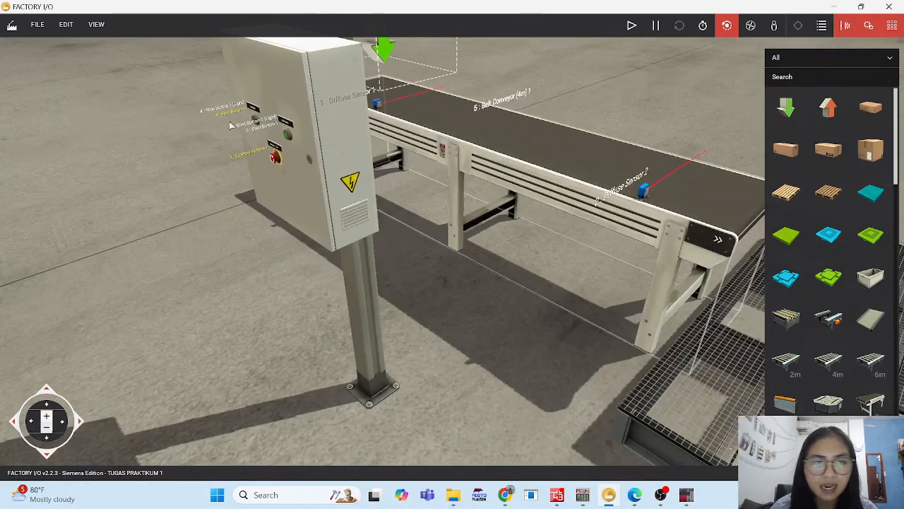
scroll(230, 120, "up", 2)
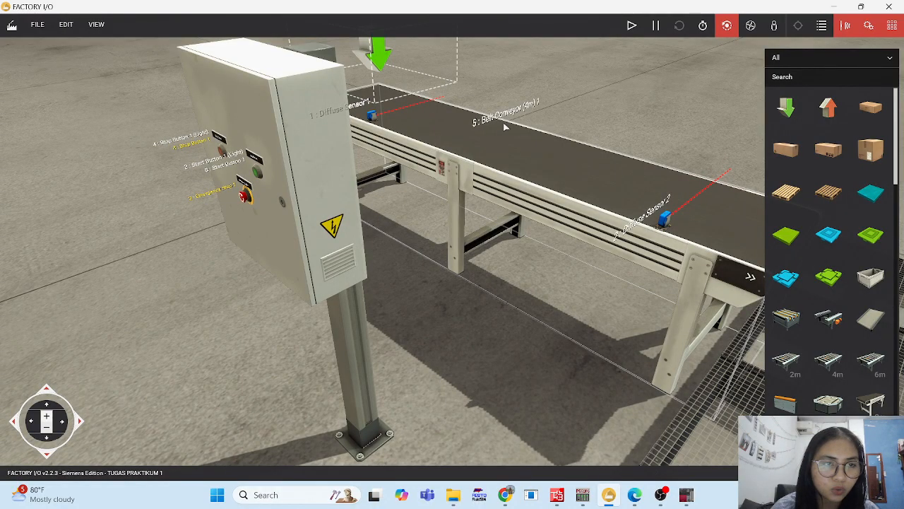
left_click_drag(616, 114, 597, 118)
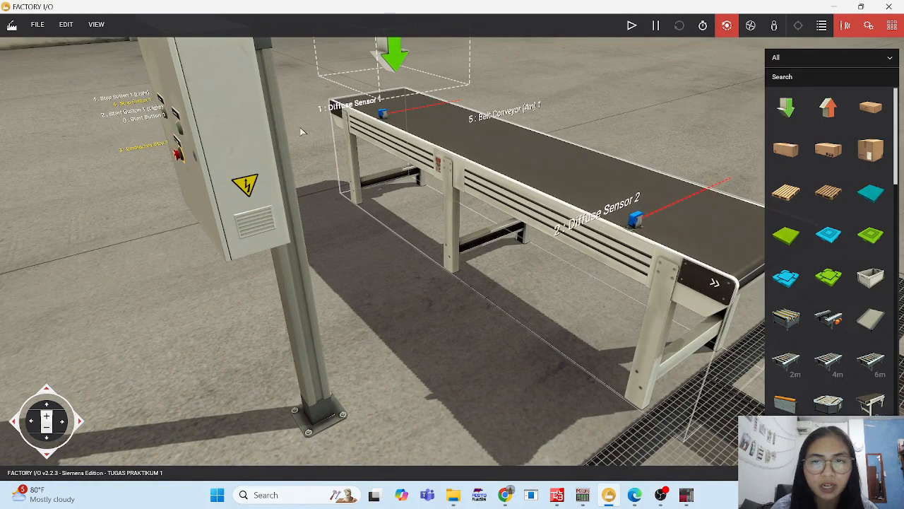
key("alt+Tab")
key("alt+Tab")
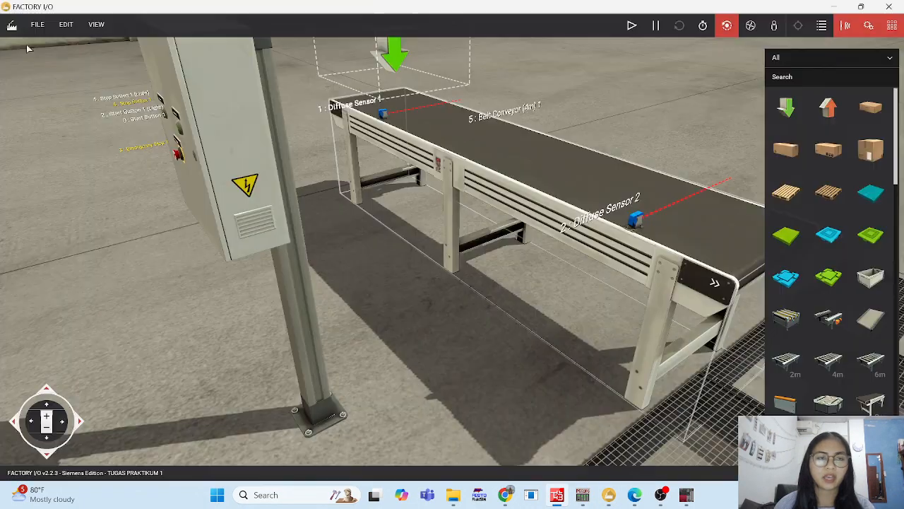
Step: Reopen the driver mapping, check the device comments in GX Works3 and map Diffuse Sensor 2 to X4
left_click(33, 24)
left_click(70, 115)
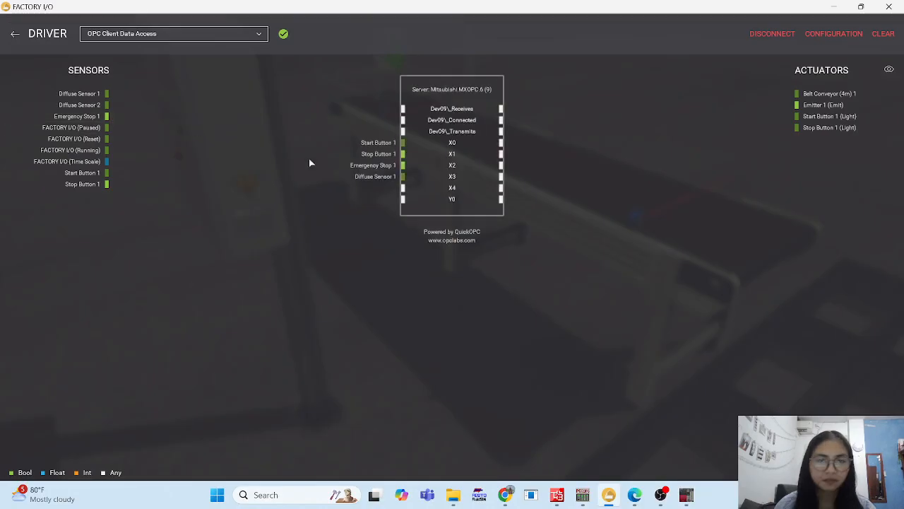
key("alt+Tab")
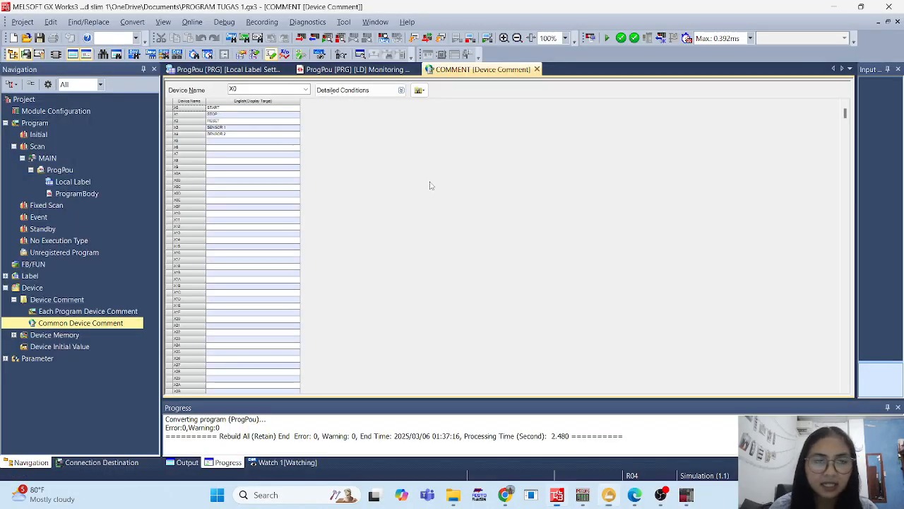
key("alt+Tab")
left_click_drag(80, 104, 375, 187)
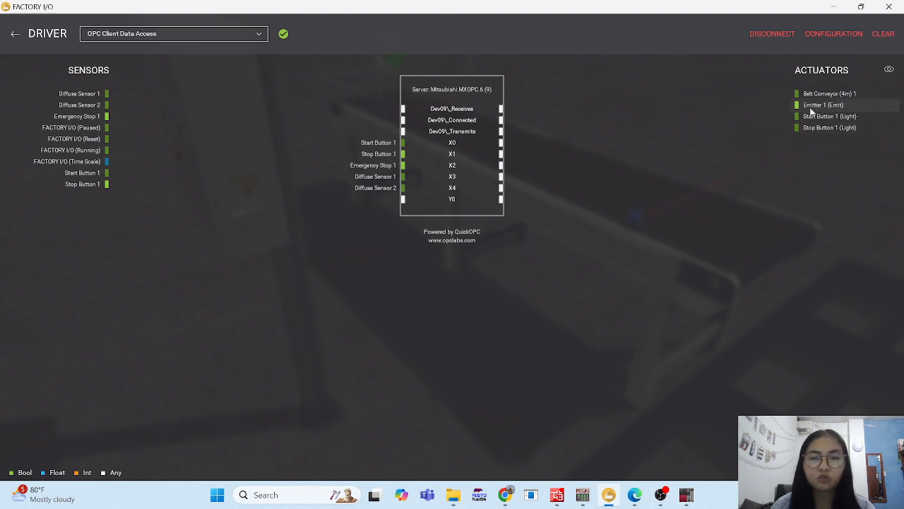
Step: Map Belt Conveyor (4m) 1 to Y0 in the driver and return to the 3D scene
left_click_drag(810, 97, 513, 200)
left_click_drag(514, 200, 513, 200)
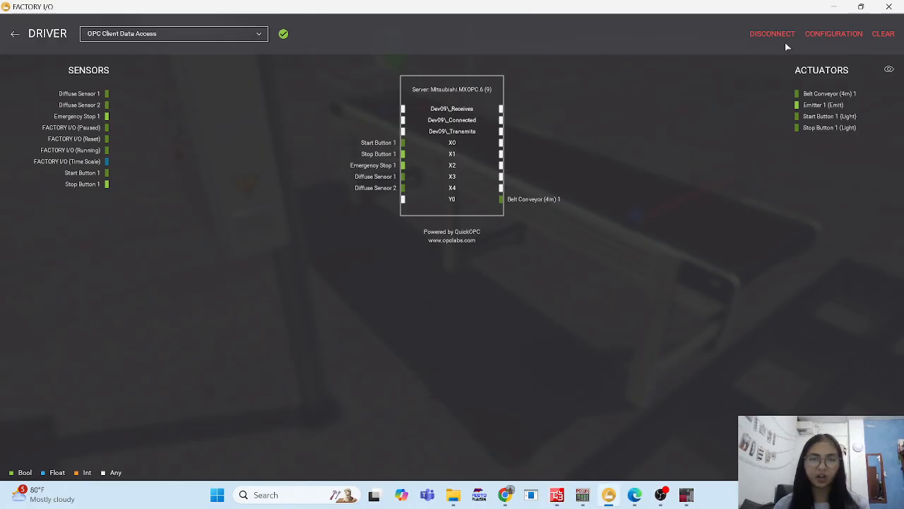
left_click(13, 36)
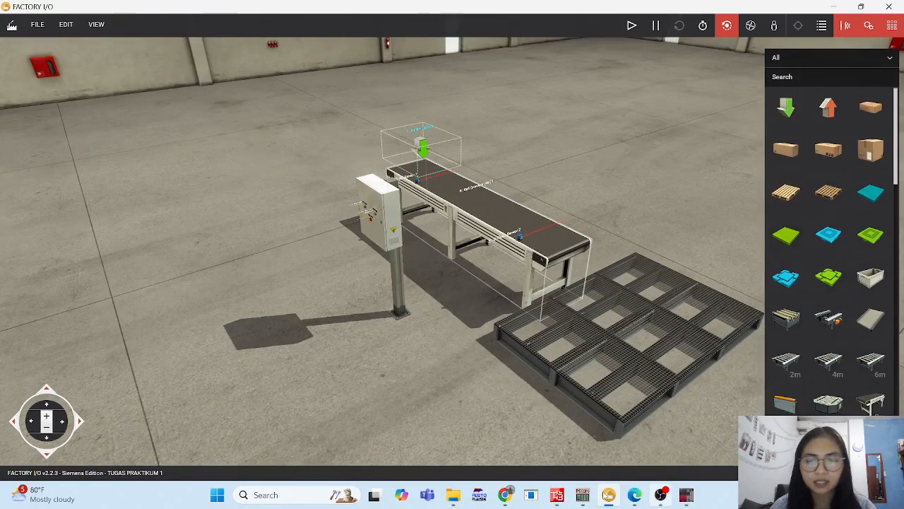
Step: Switch to GX Works3, stop and restart the PLC simulation, and minimize the GX Simulator3 window
left_click(569, 499)
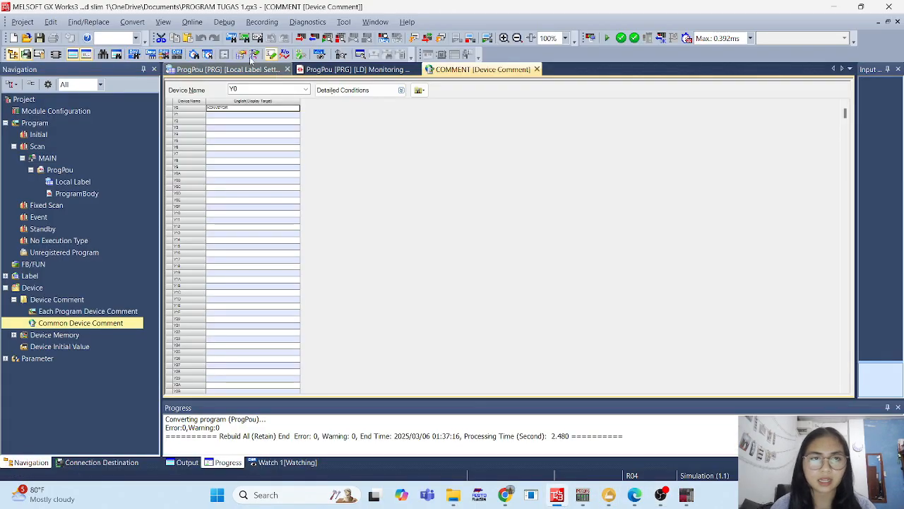
left_click(224, 22)
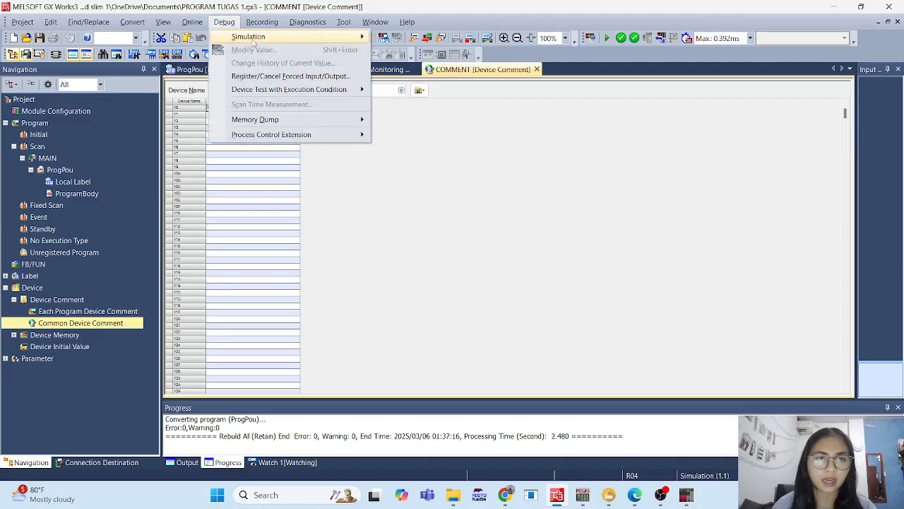
left_click(155, 23)
left_click(222, 22)
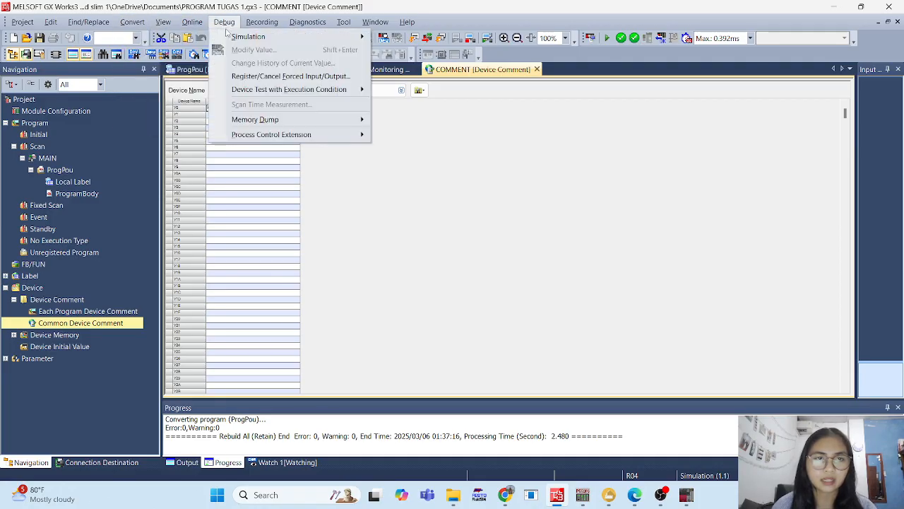
mouse_move(325, 36)
left_click(407, 50)
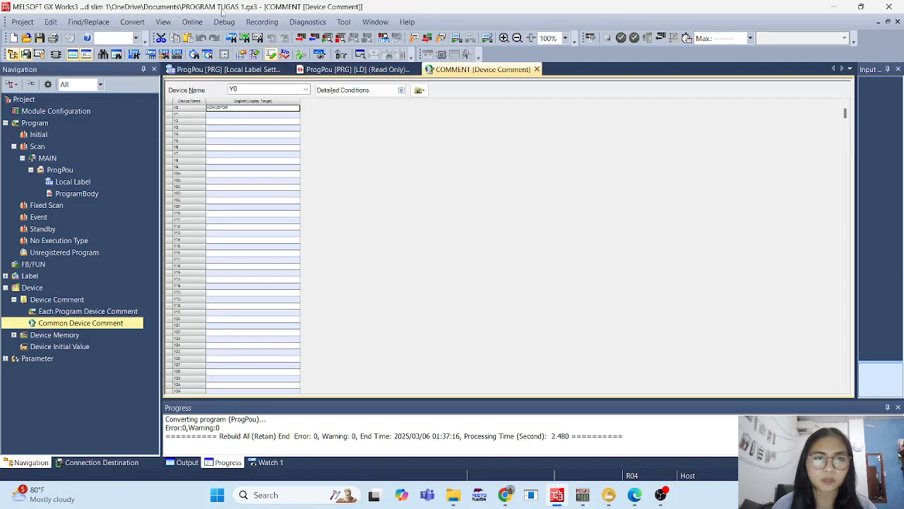
left_click(224, 22)
mouse_move(248, 36)
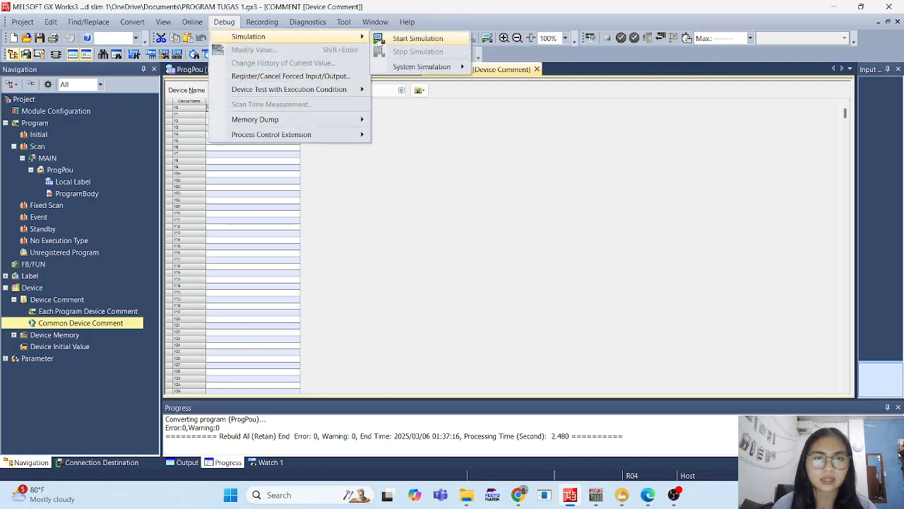
left_click(387, 40)
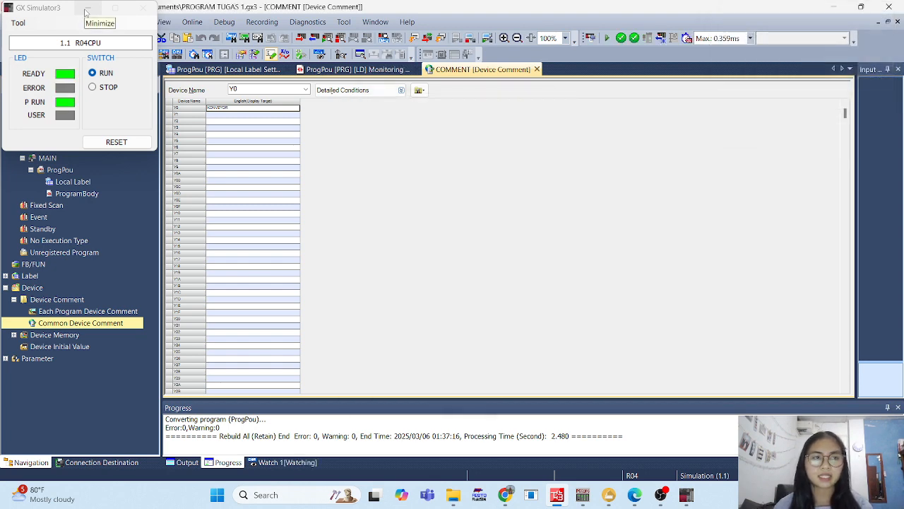
left_click(86, 10)
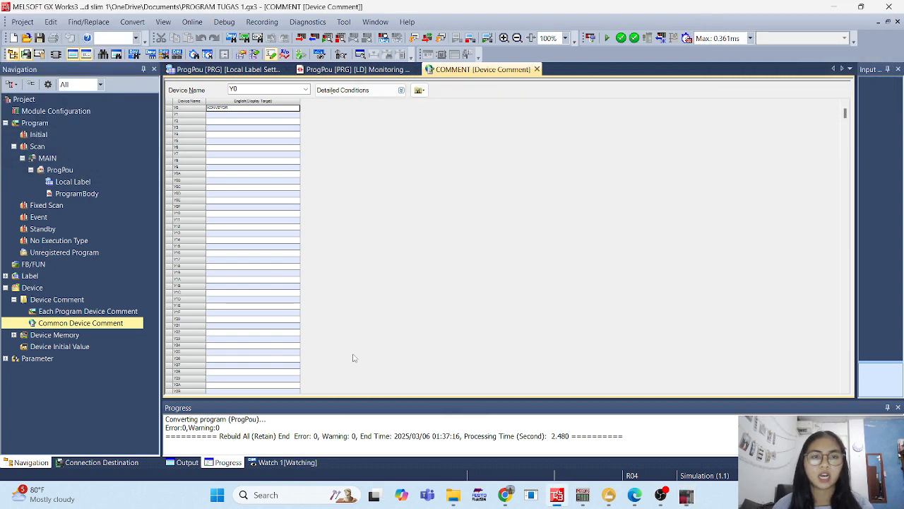
Step: Switch to Factory I/O, frame the control panel and conveyor, and run the scene
left_click(607, 495)
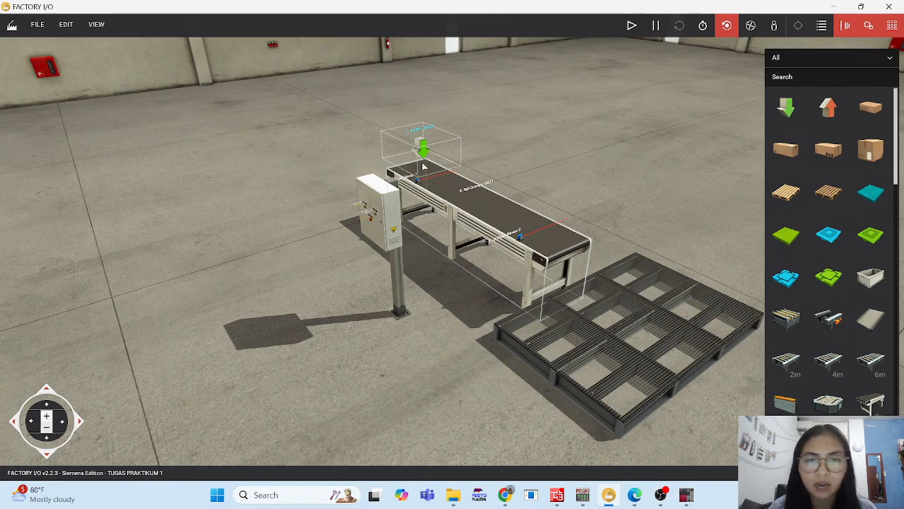
scroll(427, 185, "down", 4)
scroll(430, 193, "up", 7)
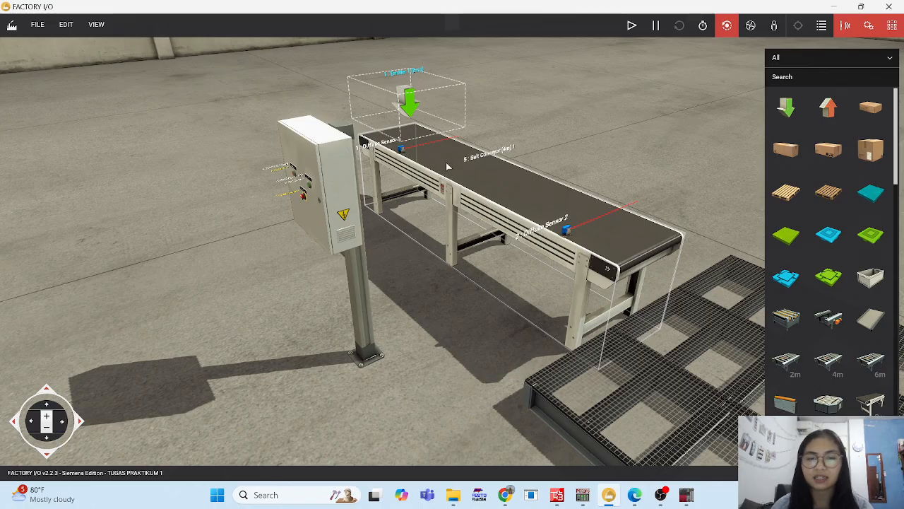
left_click(627, 28)
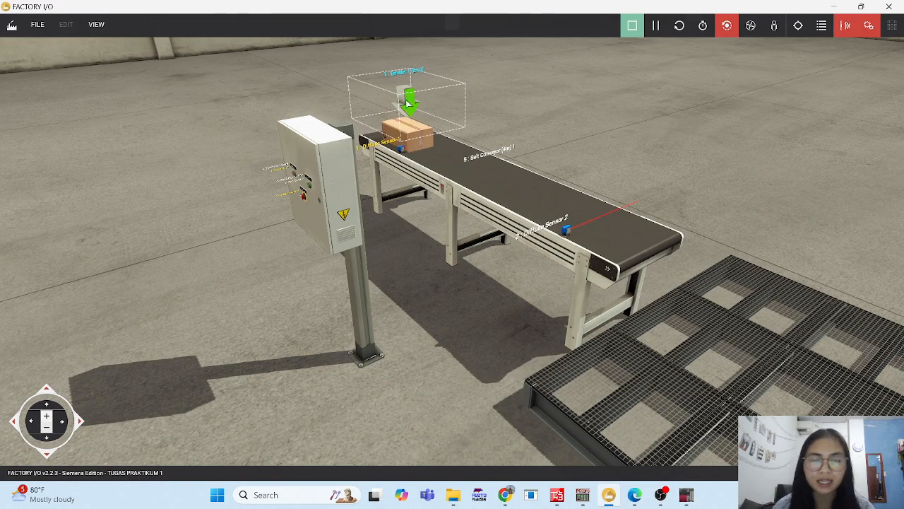
Step: Start the belt conveyor with Start Button 1 on the scene's control panel
scroll(306, 189, "up", 5)
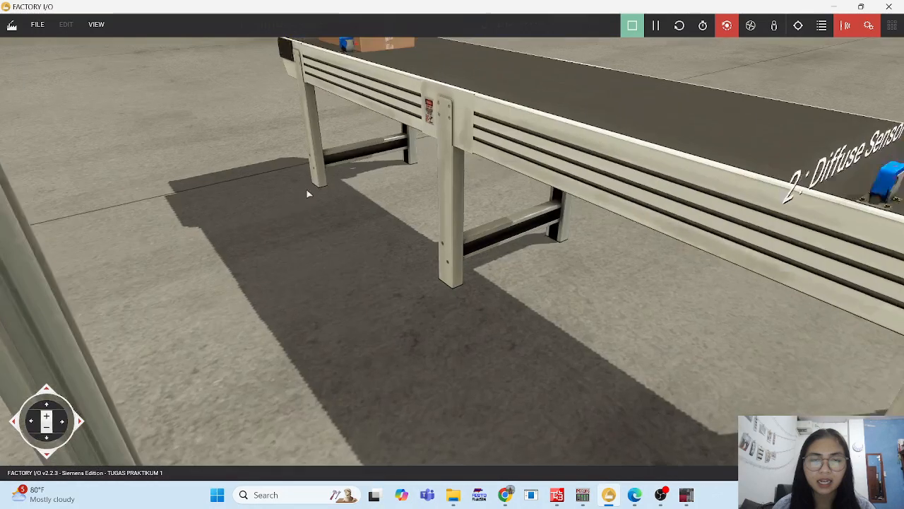
scroll(307, 189, "down", 5)
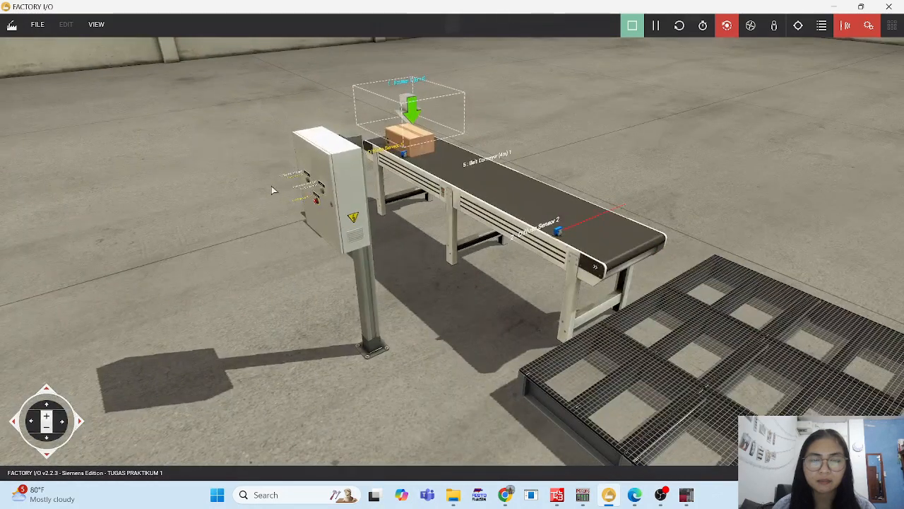
key("a")
key("a")
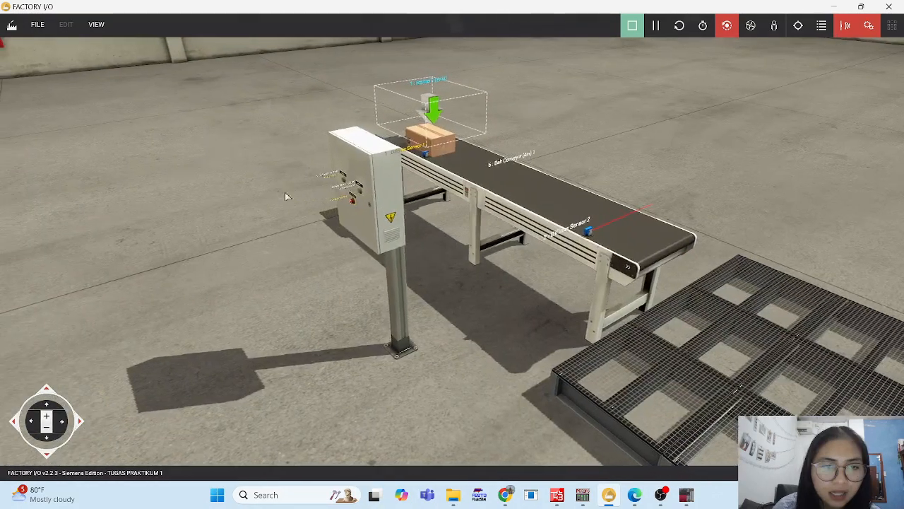
scroll(421, 199, "up", 2)
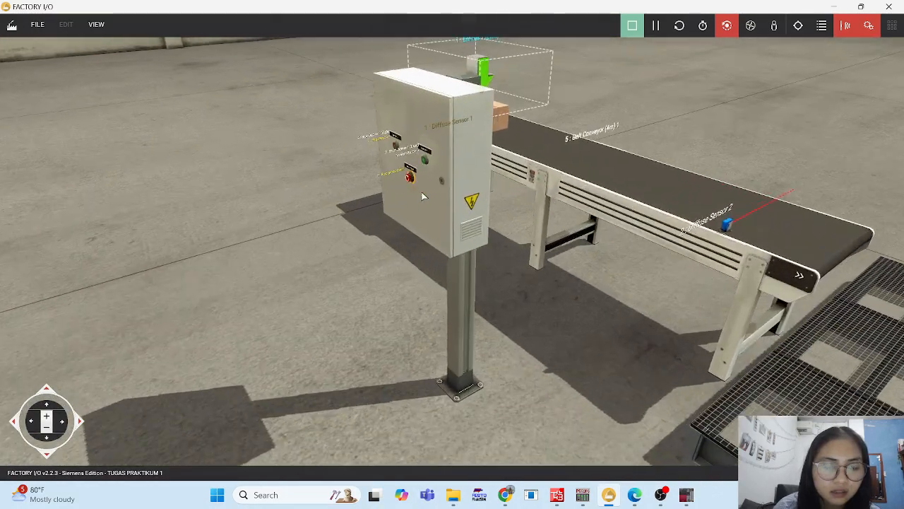
scroll(445, 159, "up", 3)
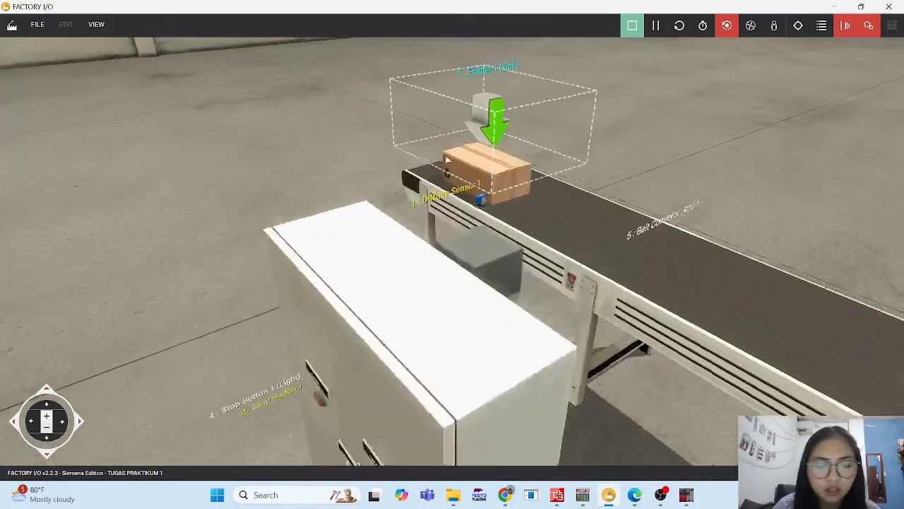
scroll(447, 184, "down", 5)
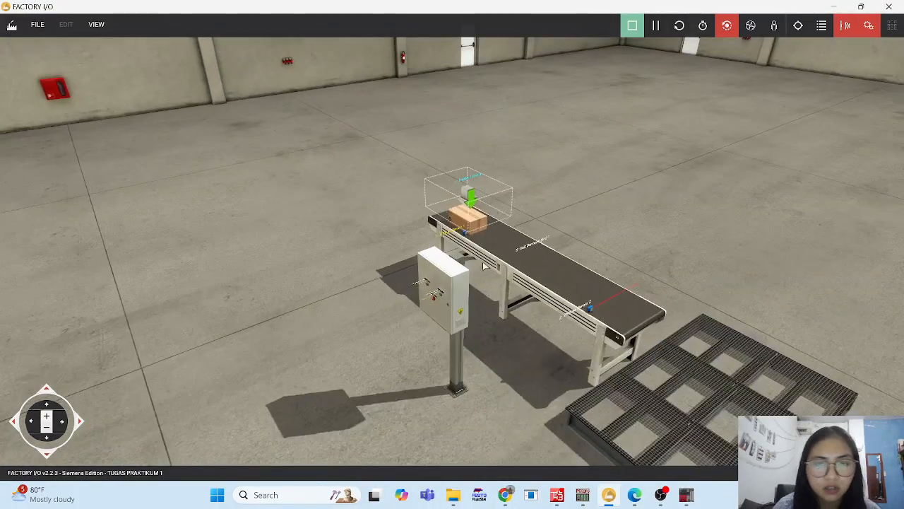
scroll(484, 266, "up", 3)
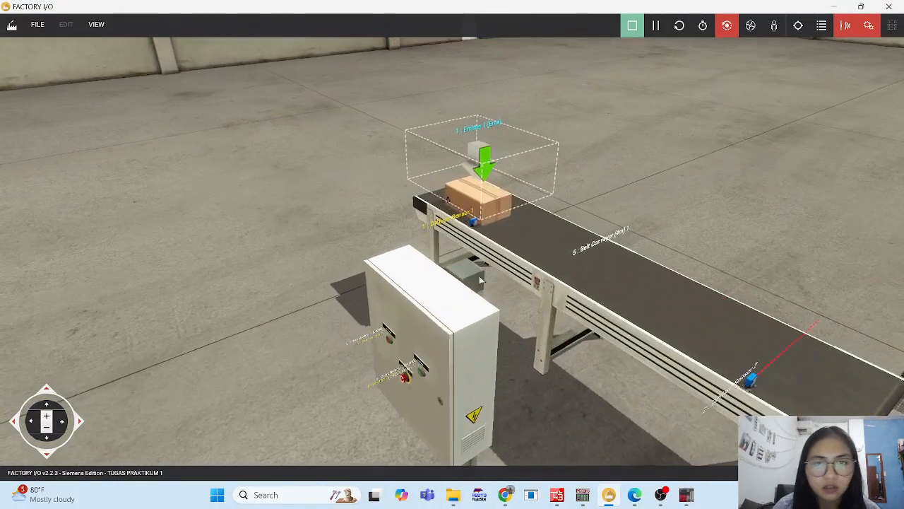
left_click(420, 377)
scroll(708, 369, "down", 3)
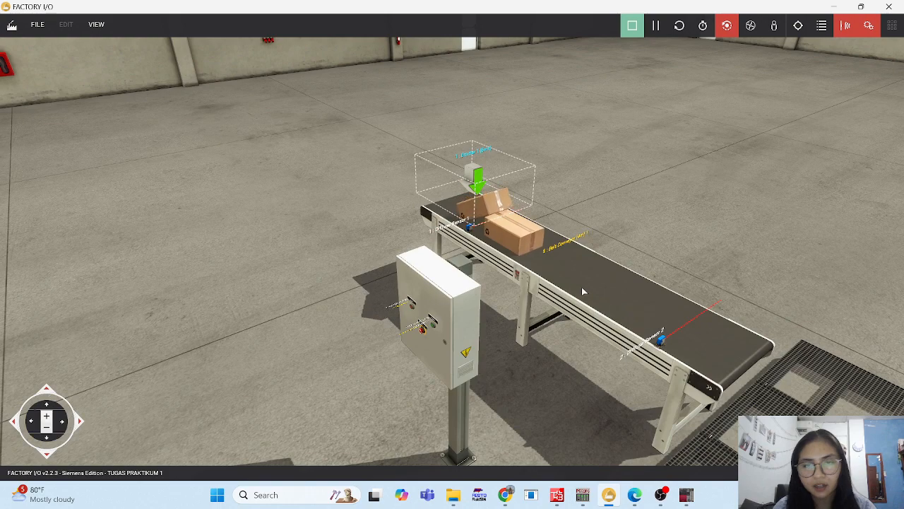
Step: Try to restart the Factory I/O scene by stopping, rerunning and resetting it, and end with the scene stopped
left_click(632, 25)
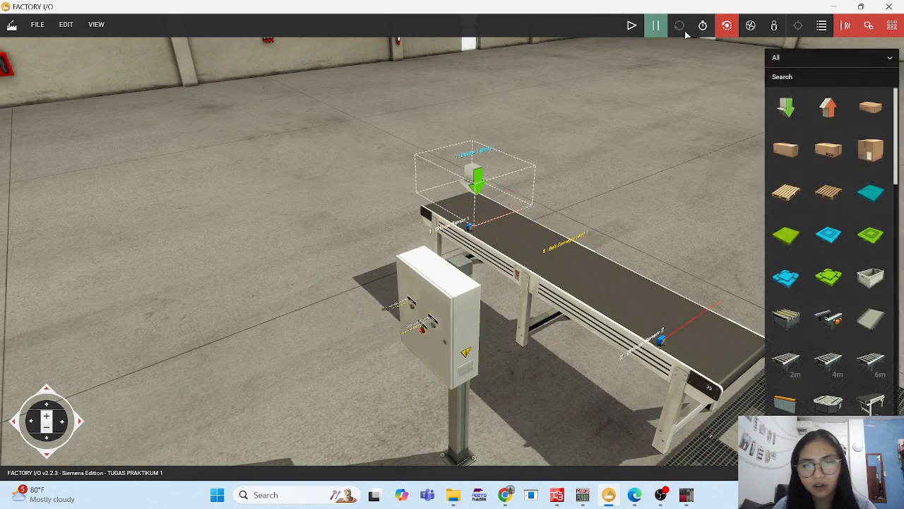
left_click(633, 26)
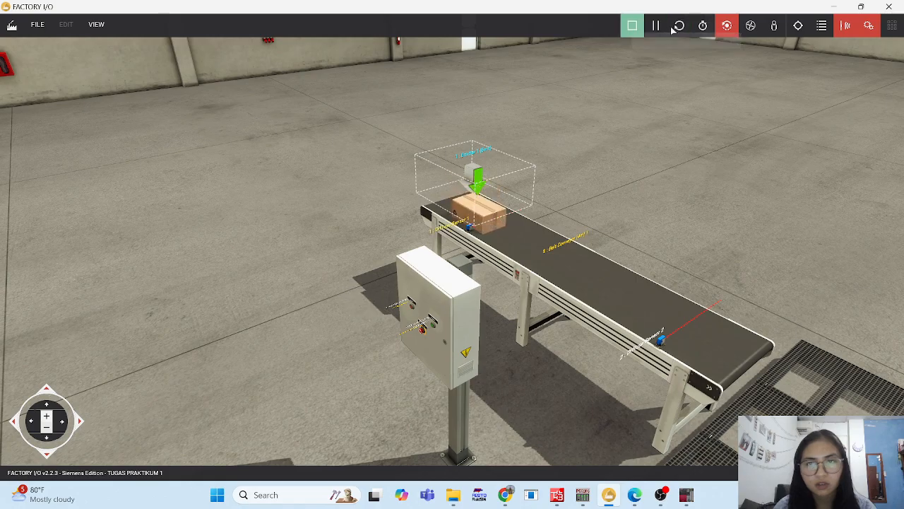
left_click(677, 27)
left_click(642, 26)
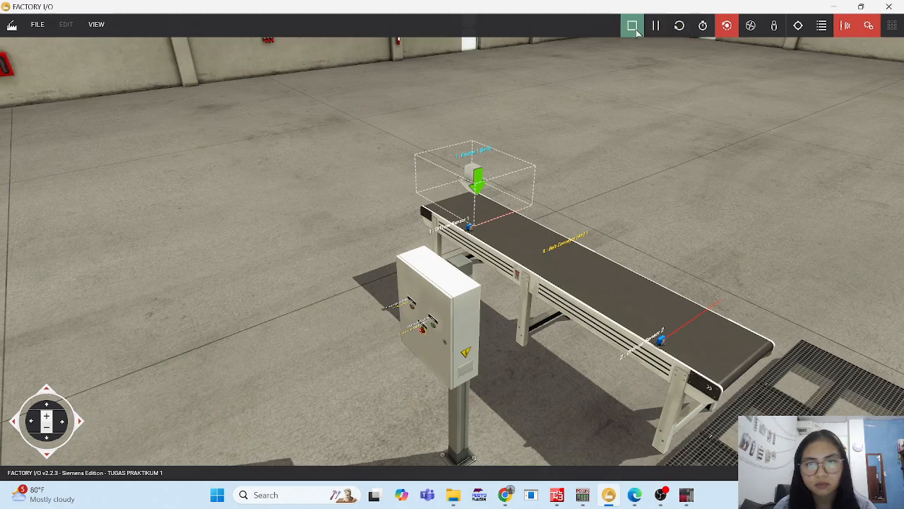
left_click(633, 28)
left_click(632, 29)
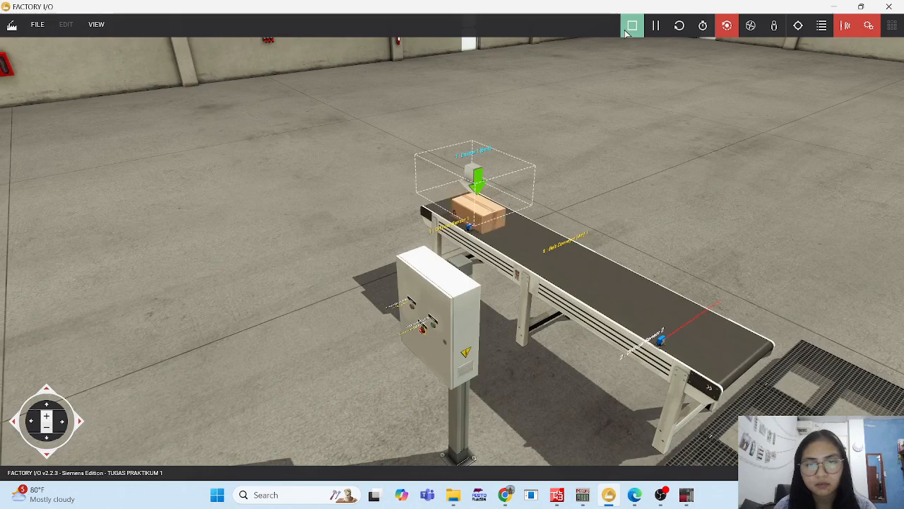
left_click(626, 31)
Step: Switch to GX Works3, stop the running PLC simulation and start it again
key("alt+Tab")
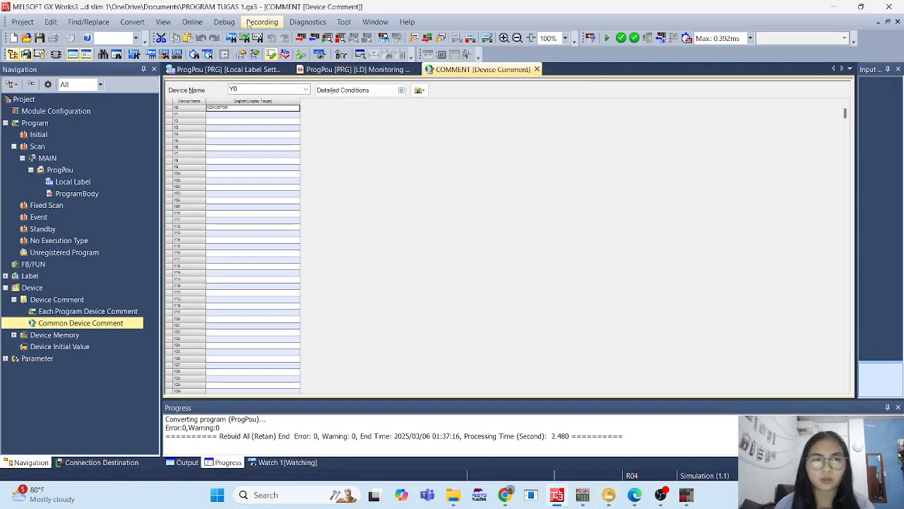
left_click(224, 22)
left_click(224, 22)
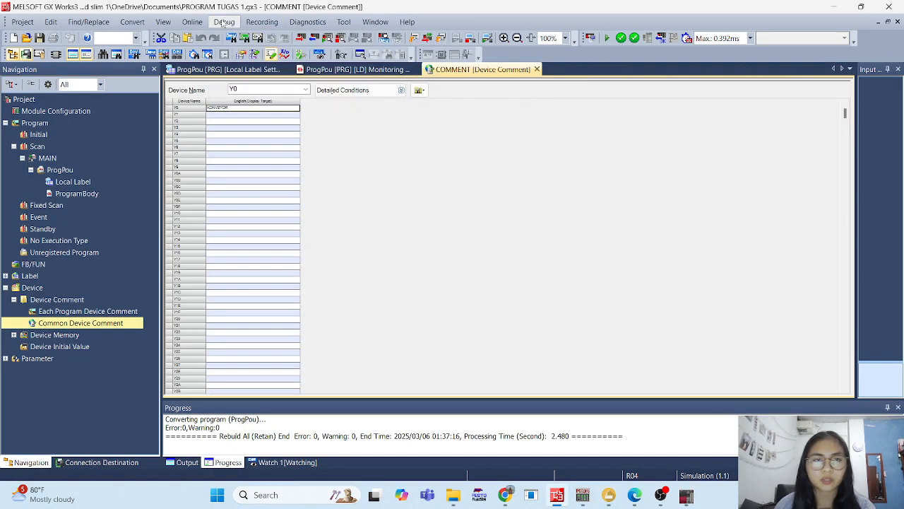
left_click(223, 22)
mouse_move(314, 41)
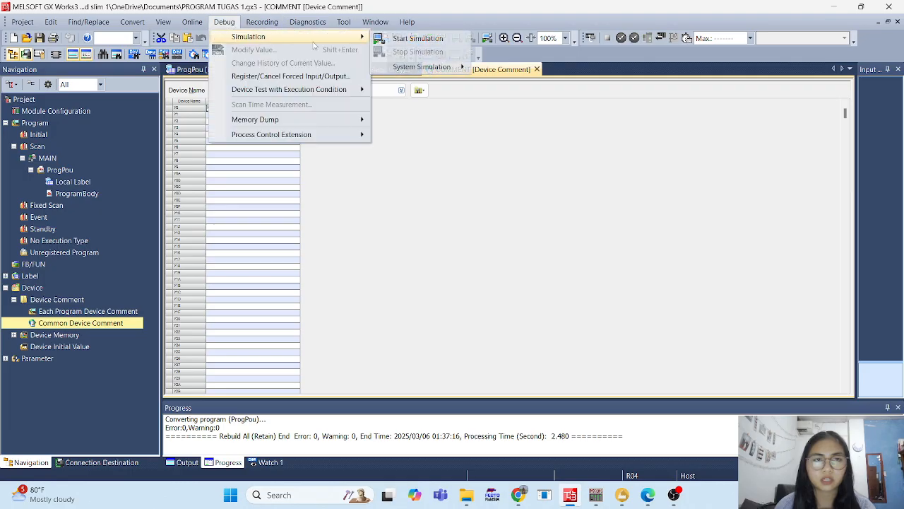
left_click(418, 38)
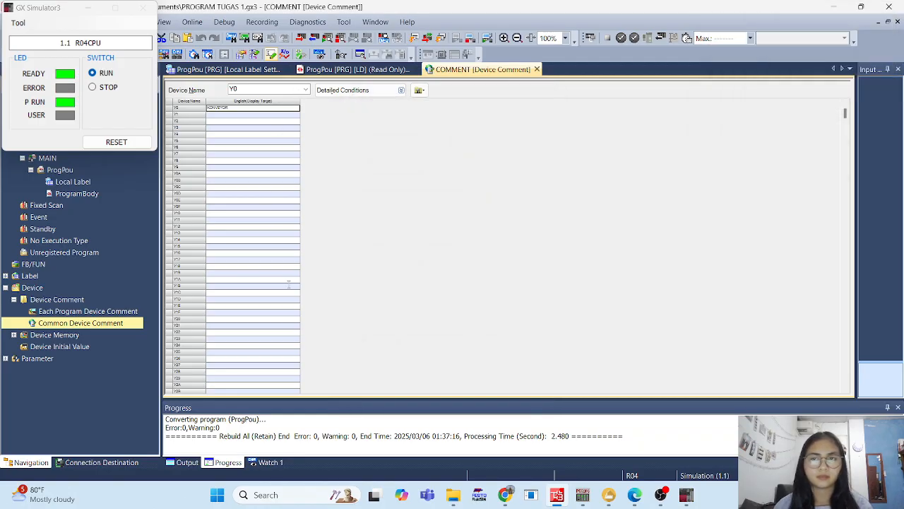
Step: Return to Factory I/O, run the scene again and start the conveyor from the control panel
key("alt+Tab")
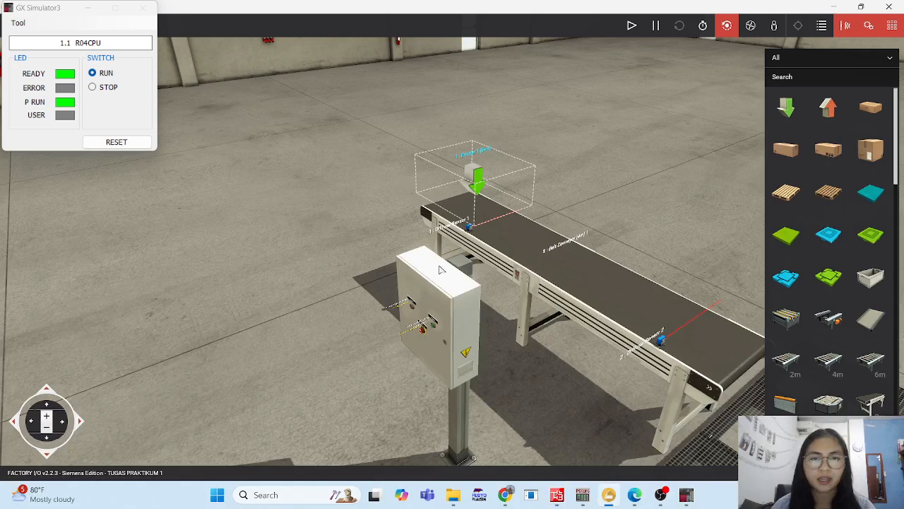
left_click(630, 28)
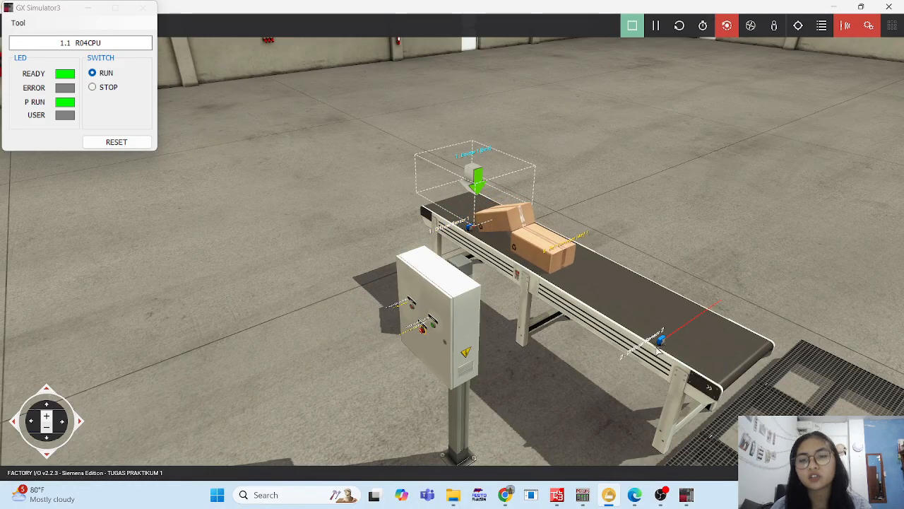
scroll(642, 381, "down", 2)
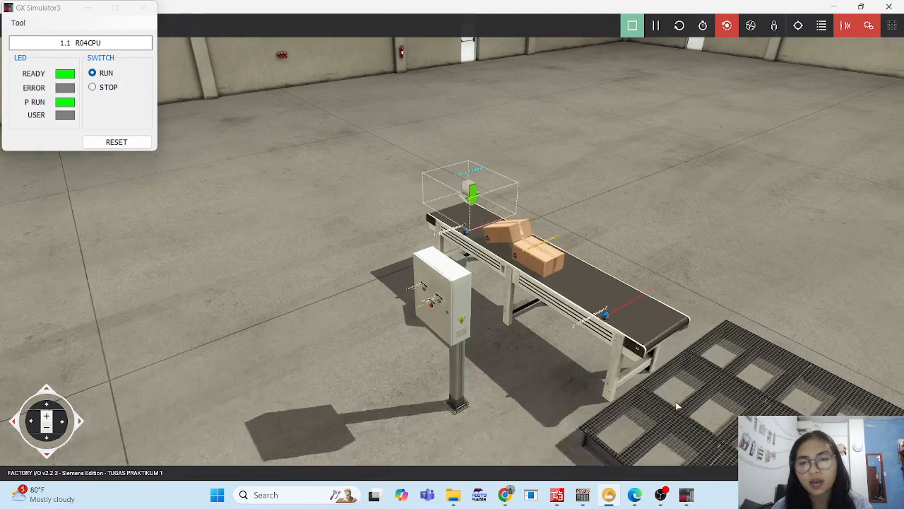
Step: Open the ProgPou ladder monitor in GX Works3 and compare counter C0 with the boxes passing Diffuse Sensor 2 in Factory I/O
key("alt+Tab")
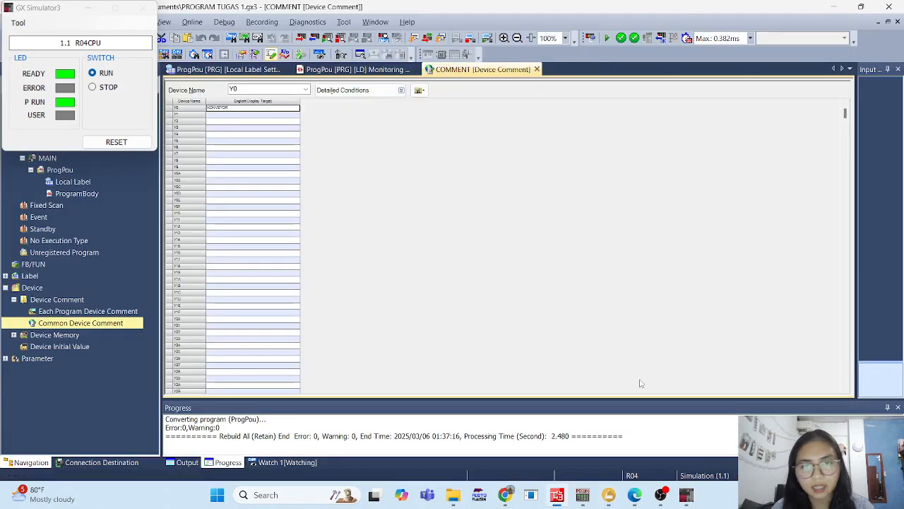
left_click(354, 72)
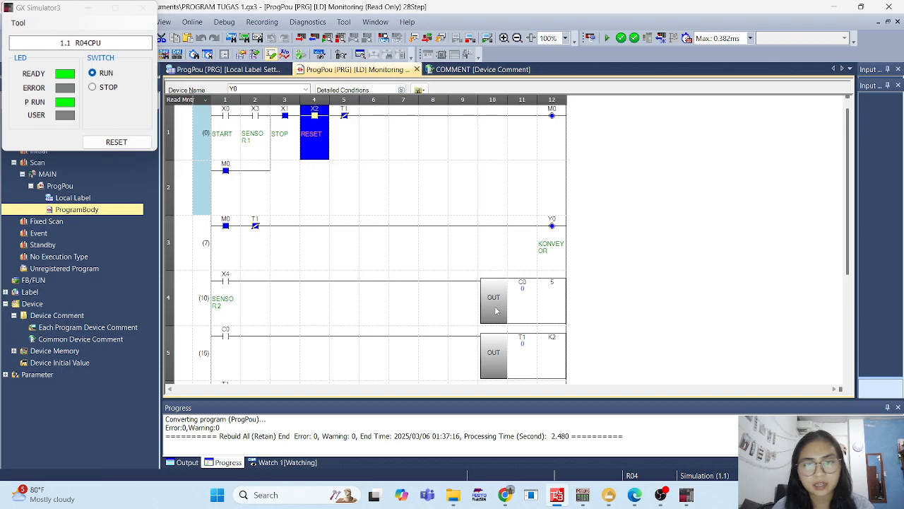
key("alt+Tab")
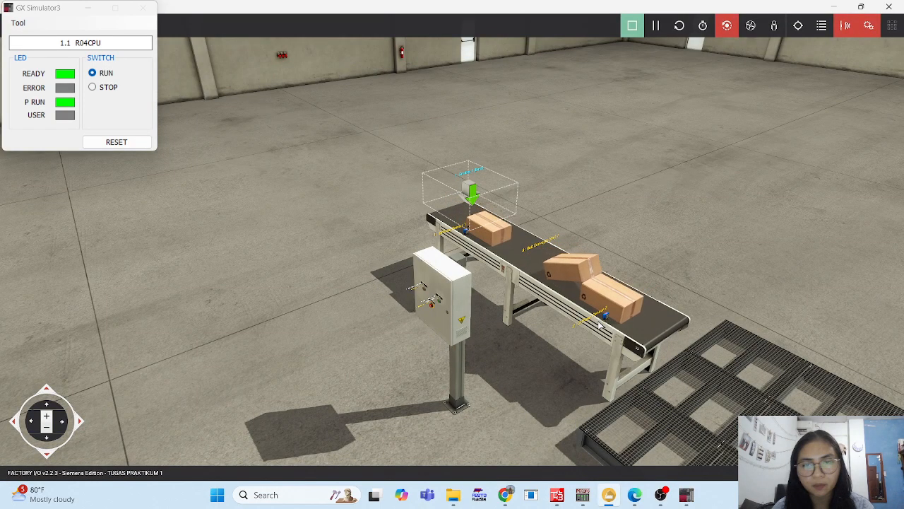
key("alt+Tab")
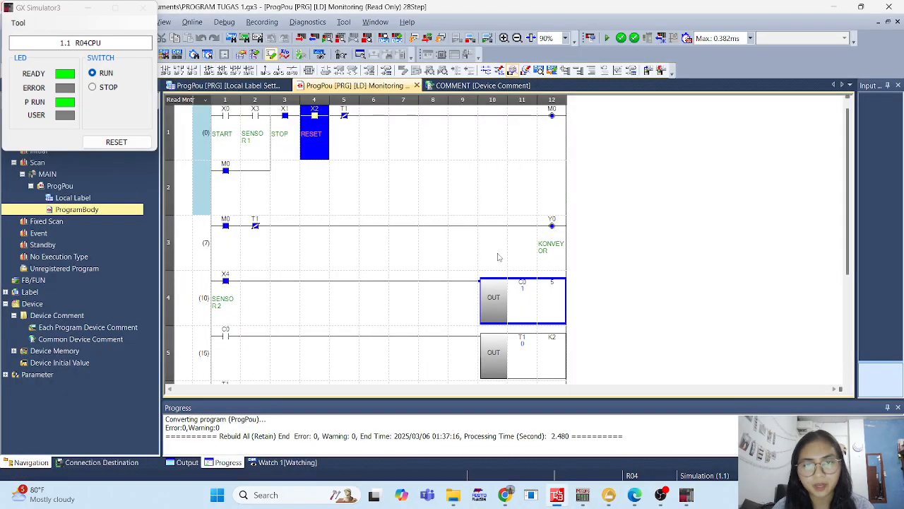
Step: Switch between the Factory I/O scene and the ladder monitor to follow counter C0 as boxes pass the second diffuse sensor
key("alt+Tab")
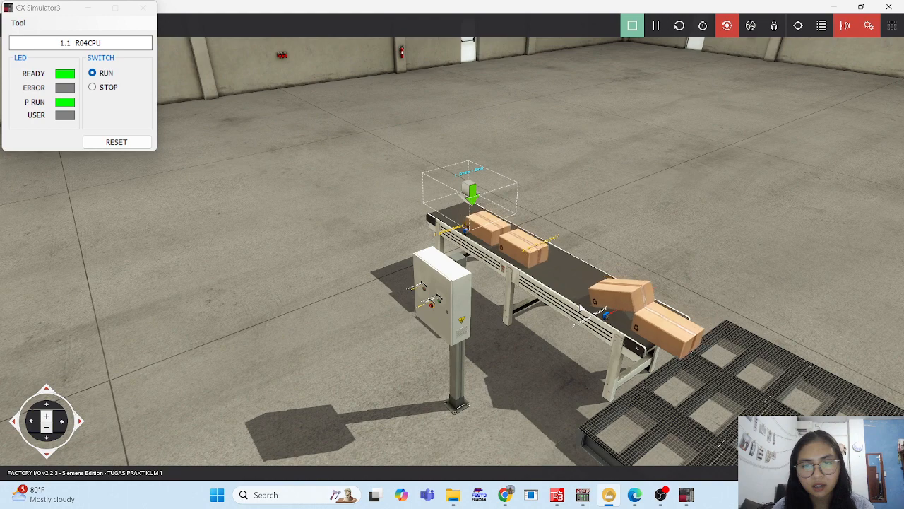
key("alt+Tab")
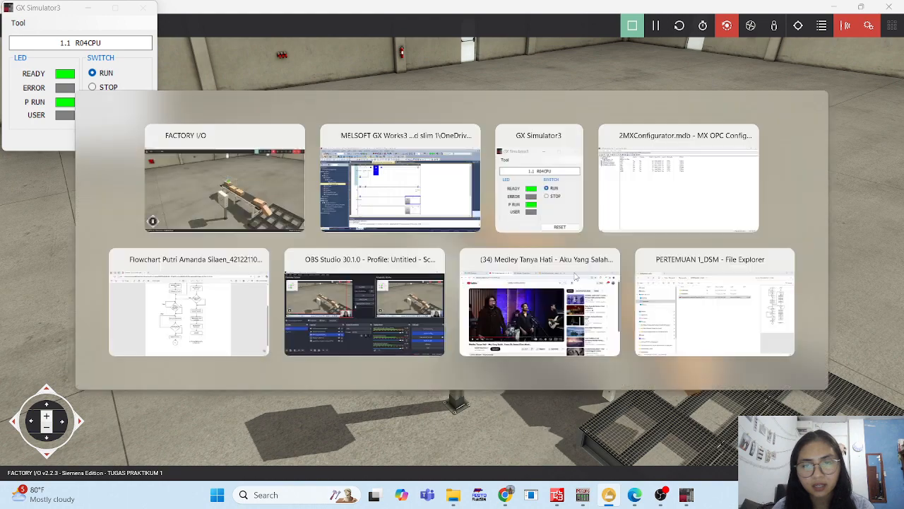
key("alt+Tab")
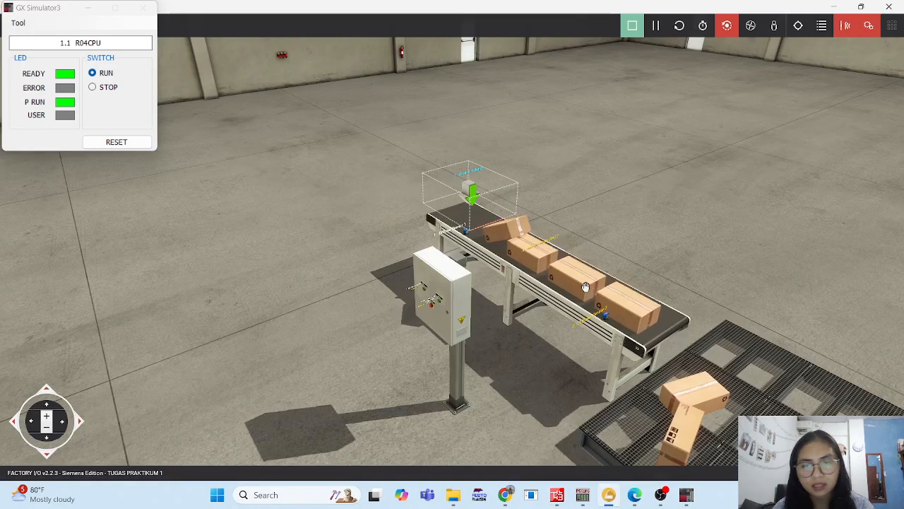
left_click(585, 286)
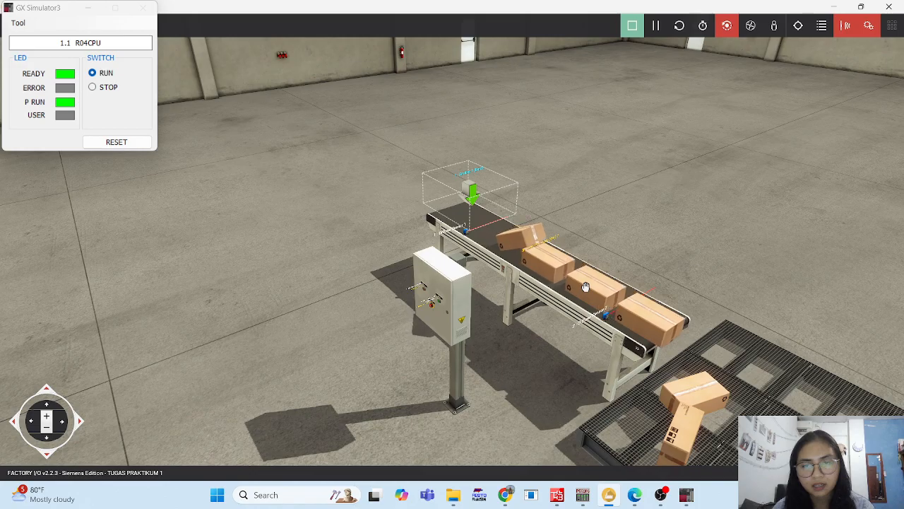
key("alt+Tab")
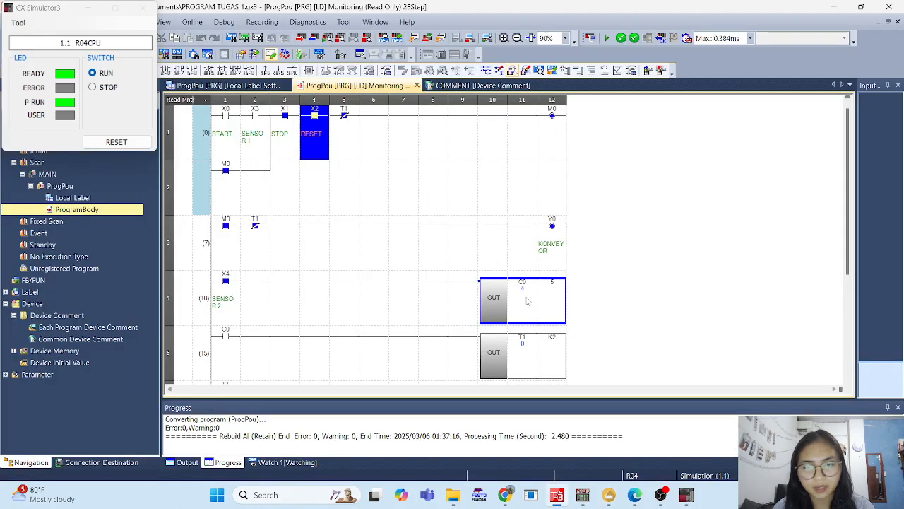
key("alt+Tab")
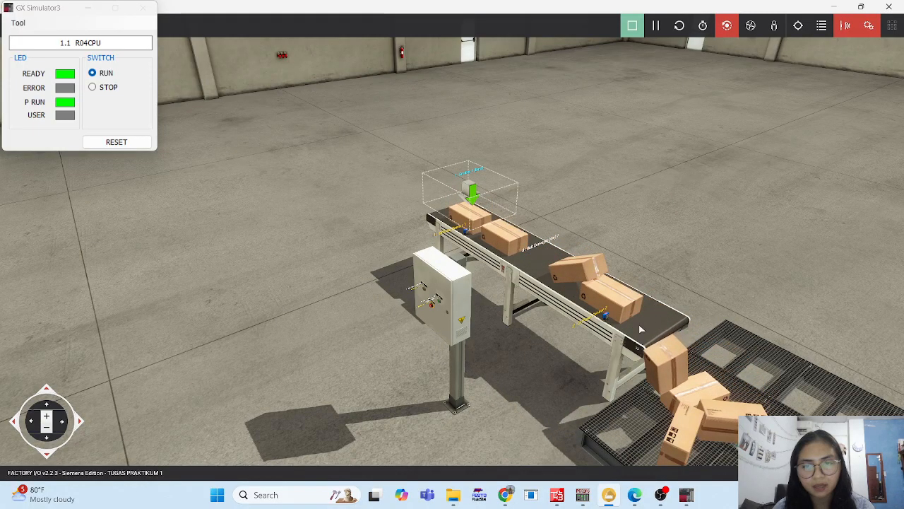
key("alt+Tab")
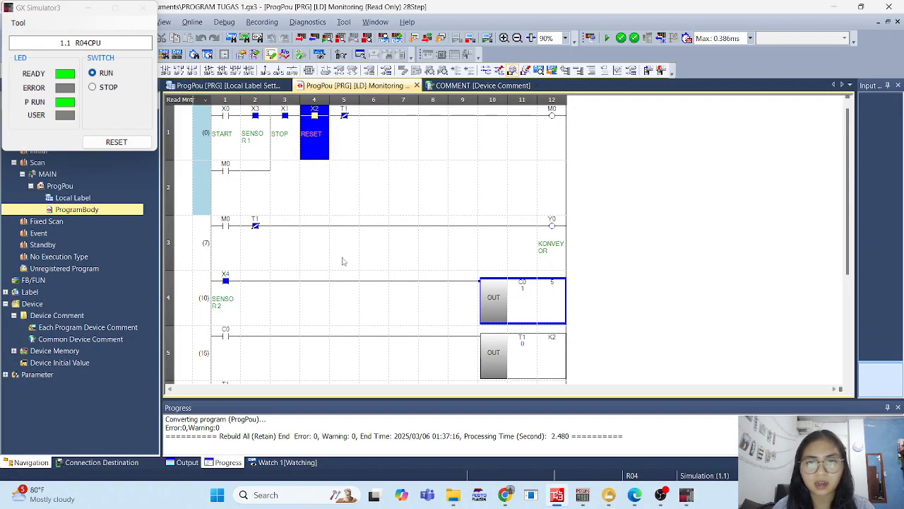
Step: Return to Factory I/O and start the conveyor again from the control panel, checking the M0 and Y0 coils in the GX Works3 ladder monitor
key("alt+Tab")
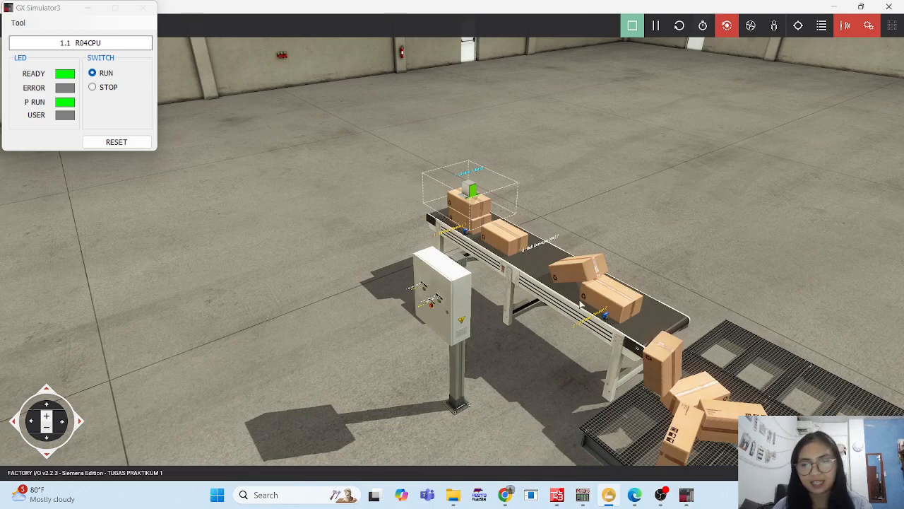
scroll(446, 328, "up", 5)
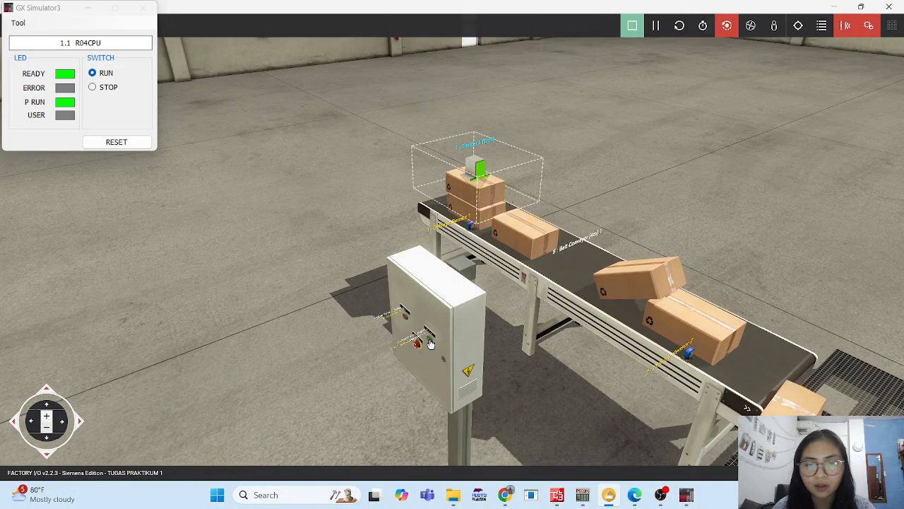
key("alt+Tab")
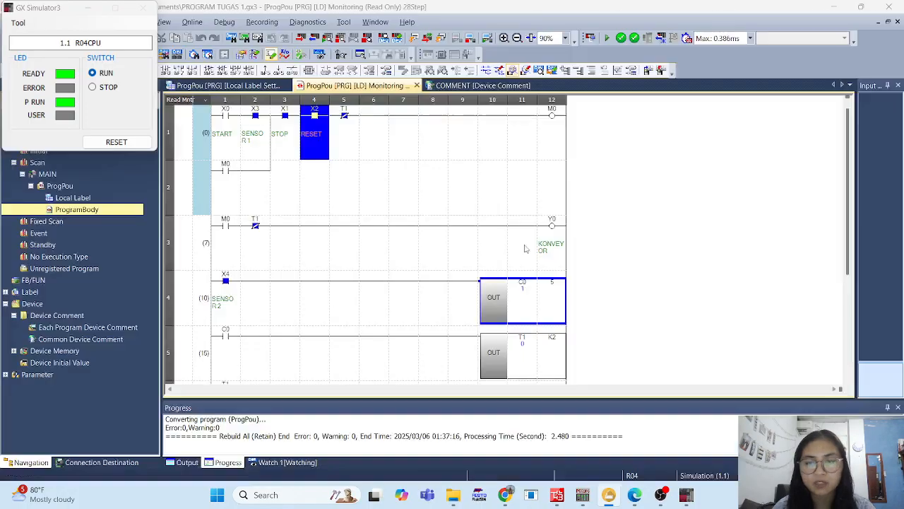
key("alt+Tab")
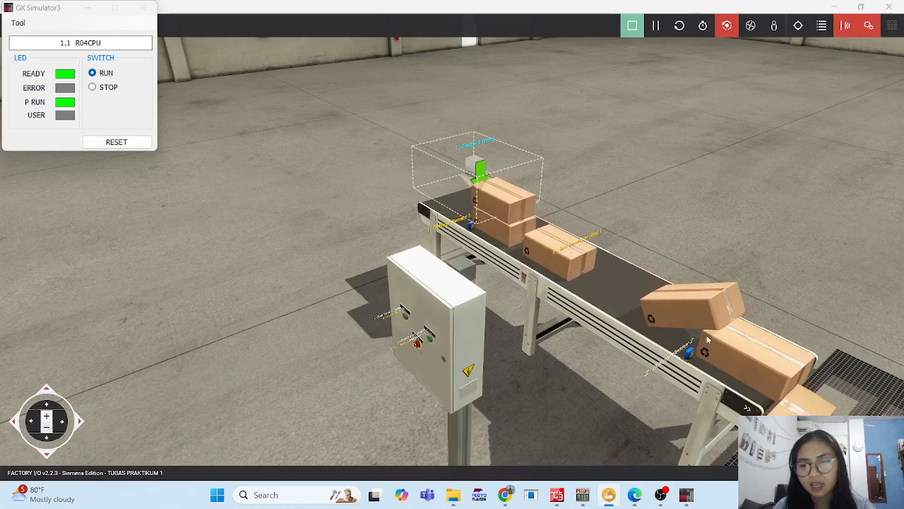
Step: Compare counter C0 in the GX Works3 monitor with each further box passing the second sensor in Factory I/O
key("alt+Tab")
key("alt+Tab")
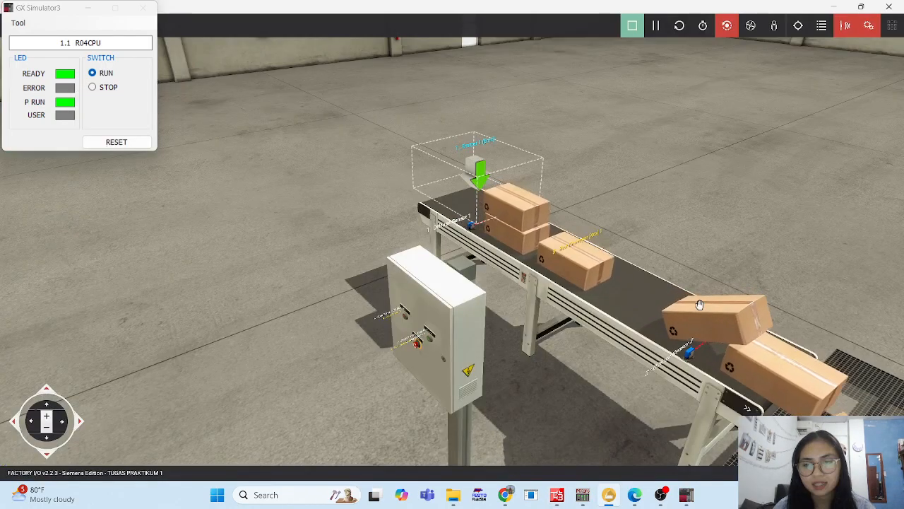
key("alt+Tab")
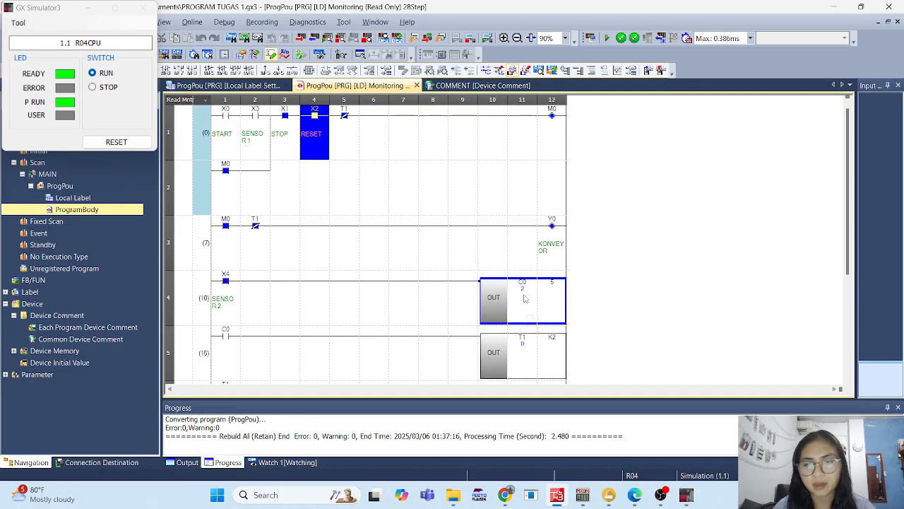
key("alt+Tab")
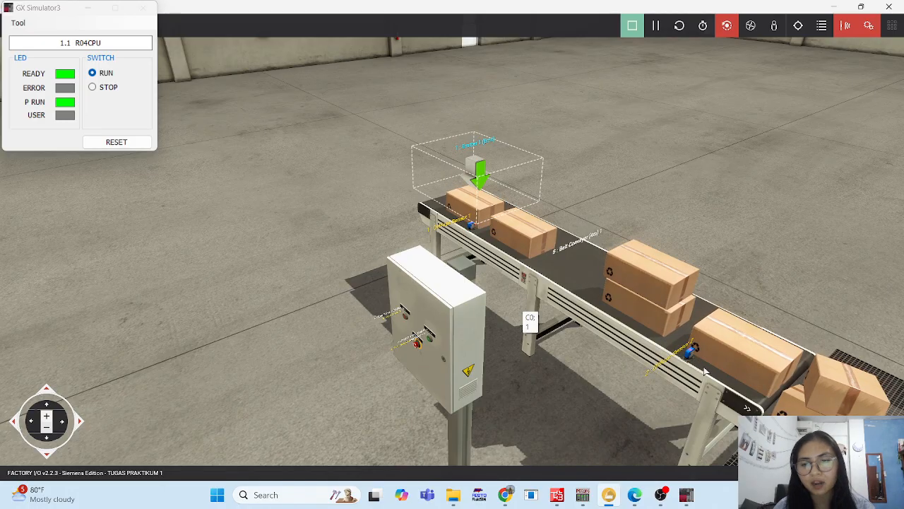
key("alt+Tab")
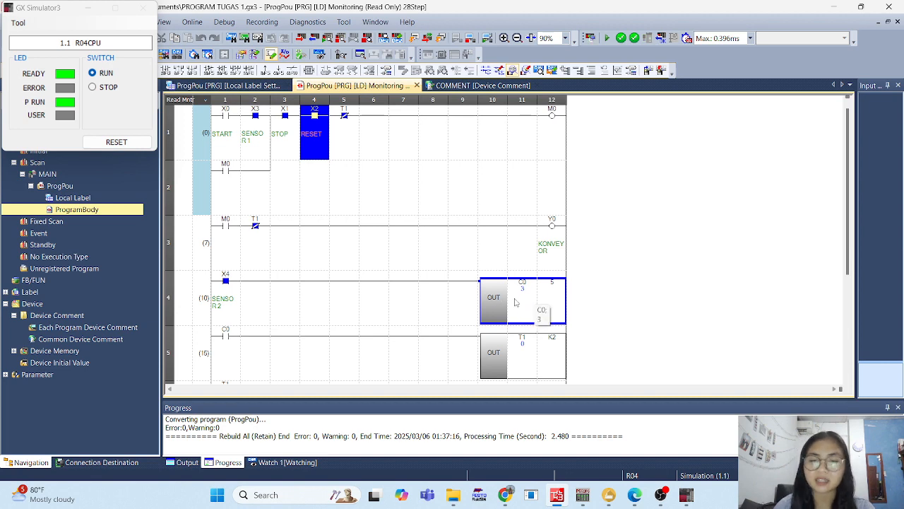
key("alt+Tab")
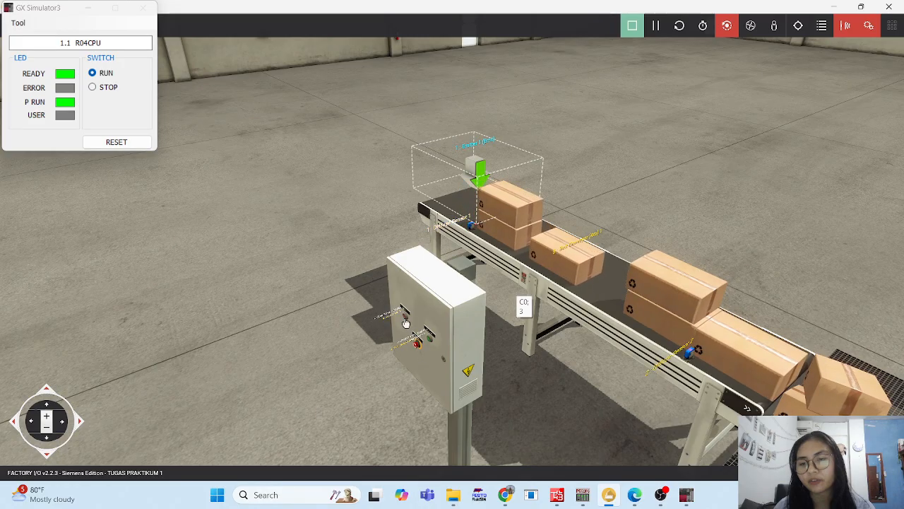
Step: Stop and rerun the Factory I/O scene, start the conveyor, and test the red button on the control panel
left_click(631, 26)
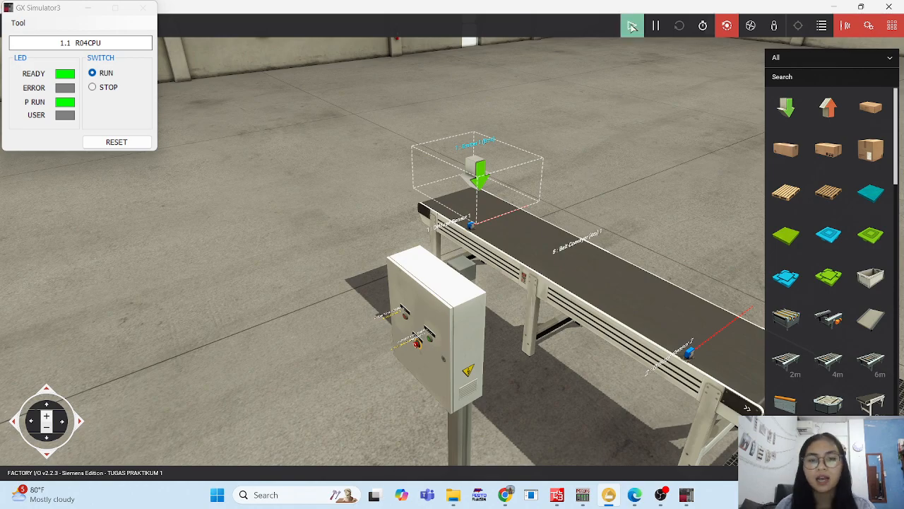
left_click(631, 26)
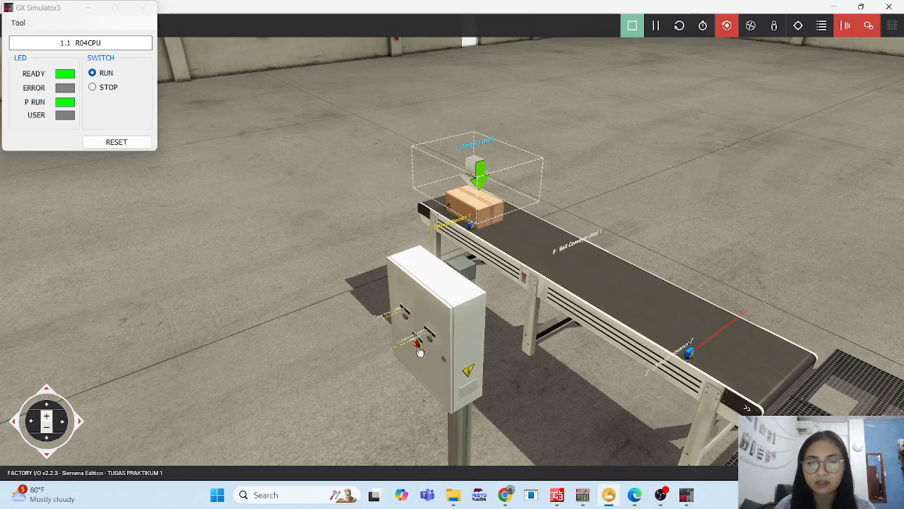
scroll(418, 351, "up", 3)
scroll(421, 368, "down", 4)
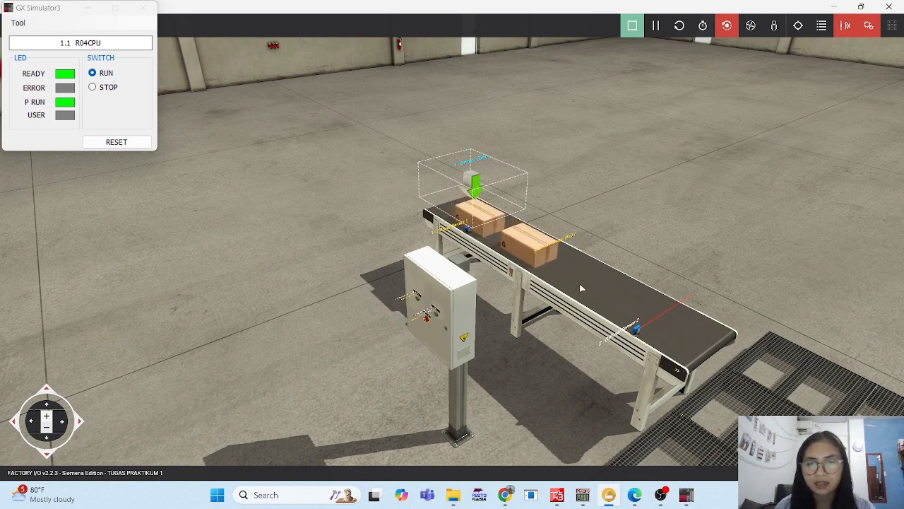
scroll(649, 314, "up", 2)
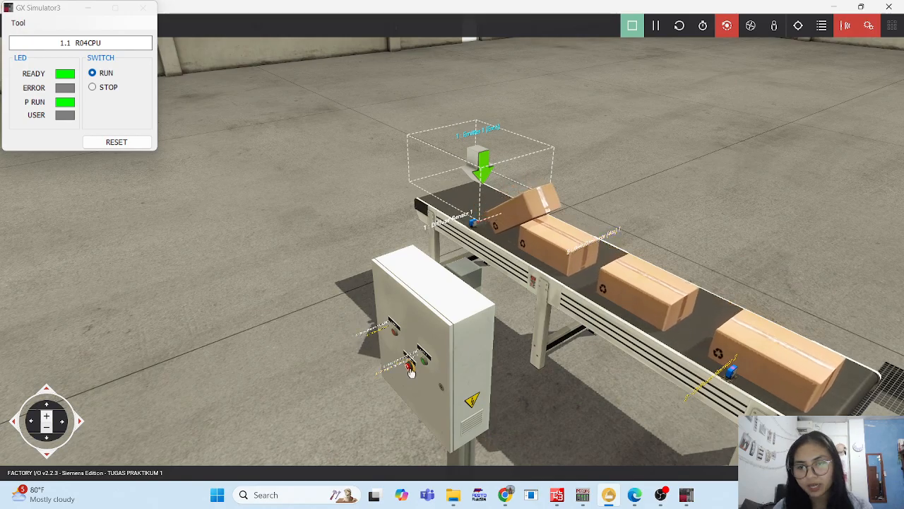
Step: Check how the red button affects contact X2, conveyor output Y0 and counter C0 in the GX Works3 ladder monitor
key("alt+Tab")
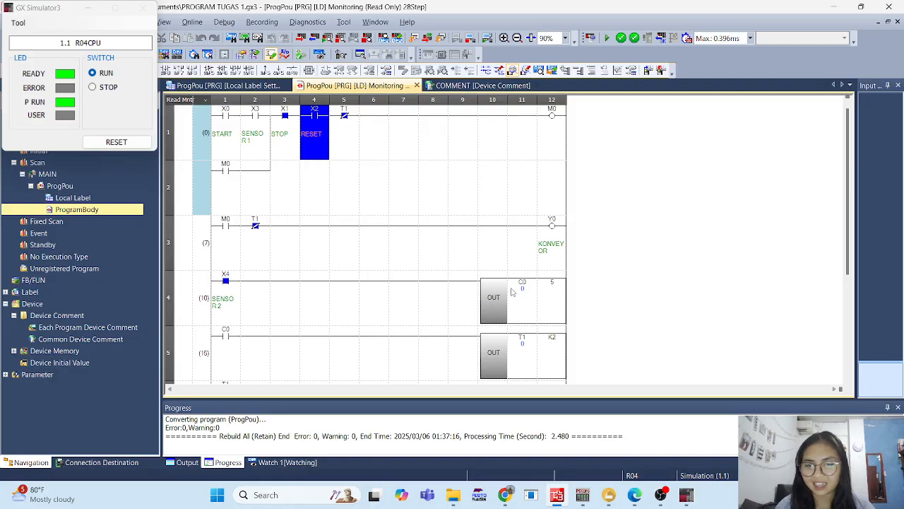
key("alt+Tab")
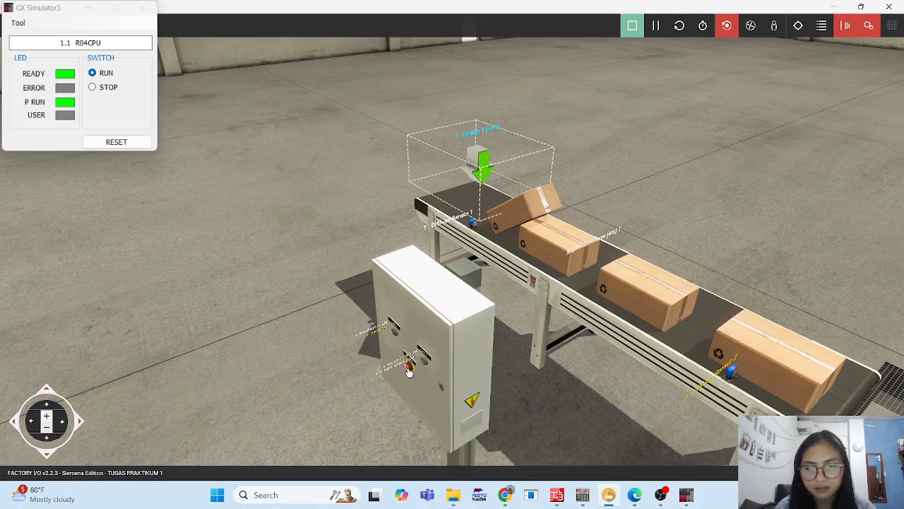
key("alt+Tab")
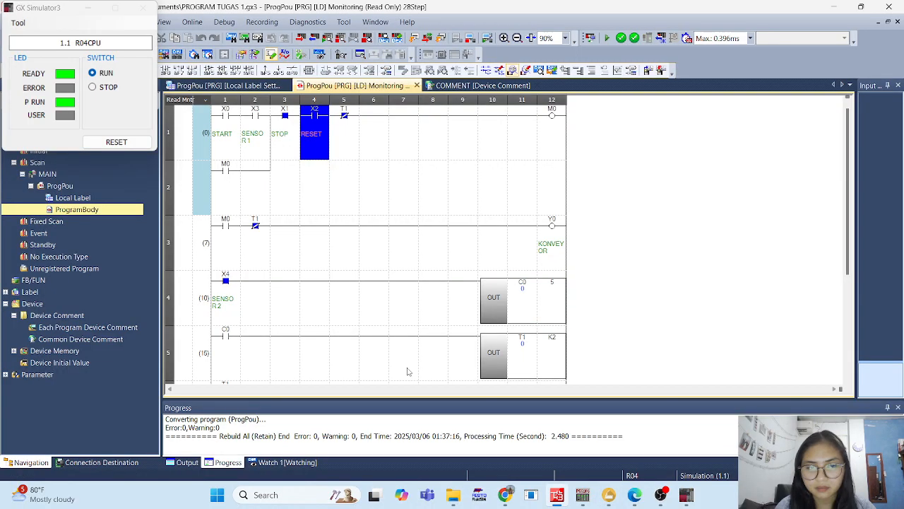
key("alt+Tab")
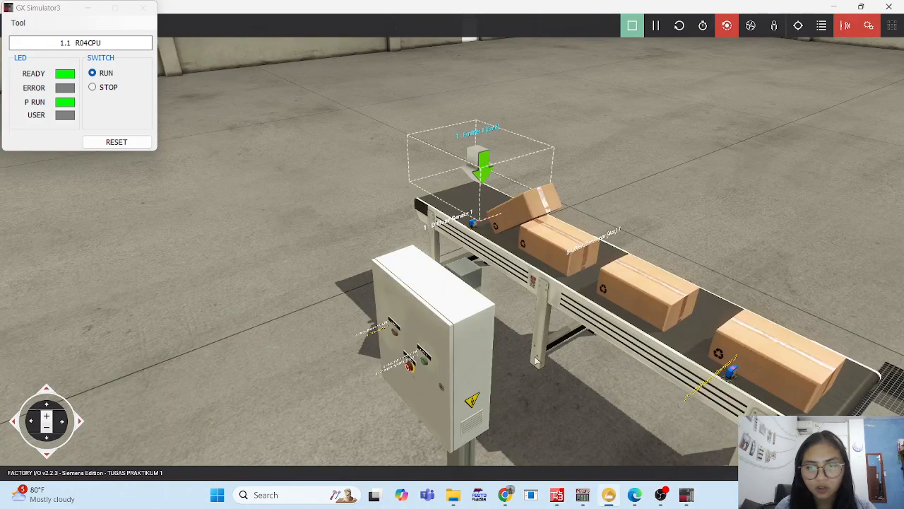
Step: Stop the Factory I/O scene, run it again and start the conveyor with the green button on the control panel
left_click(632, 26)
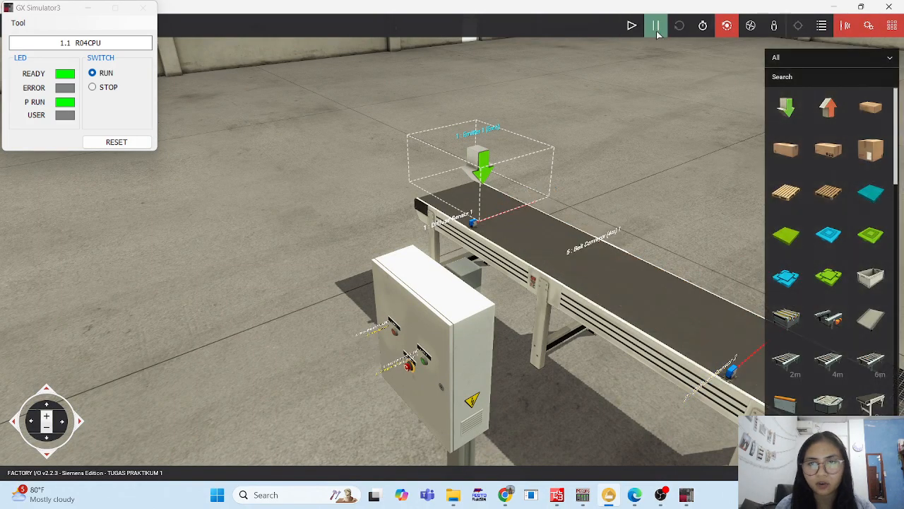
left_click(634, 27)
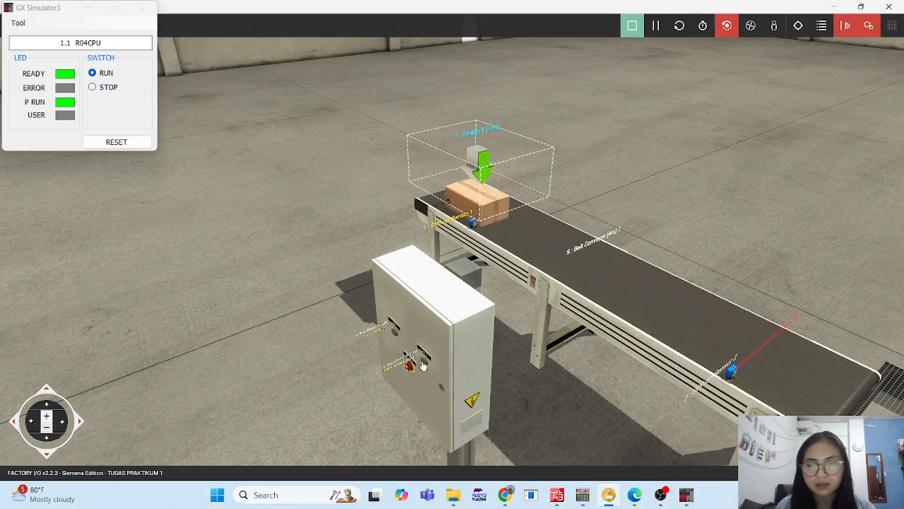
left_click(424, 365)
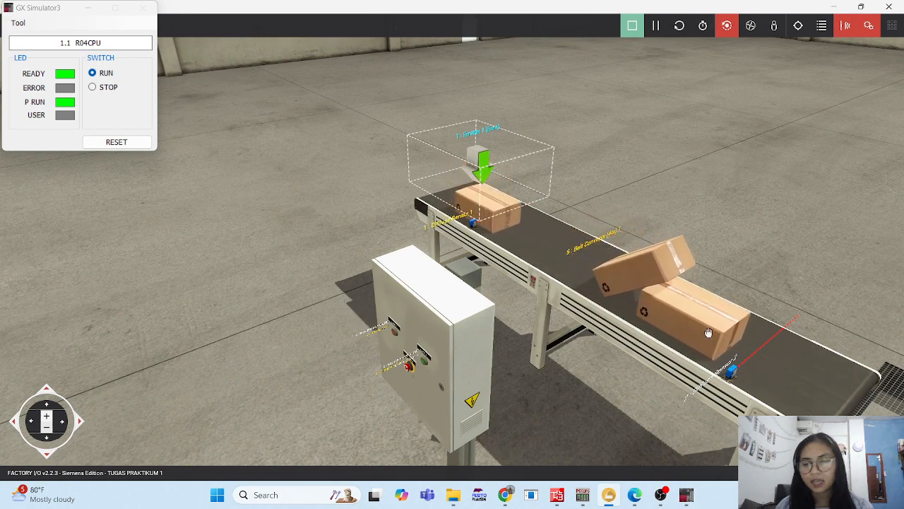
Step: Check counter C0 in the ladder monitor while boxes pass the second sensor and after resetting from the control panel
key("alt+Tab")
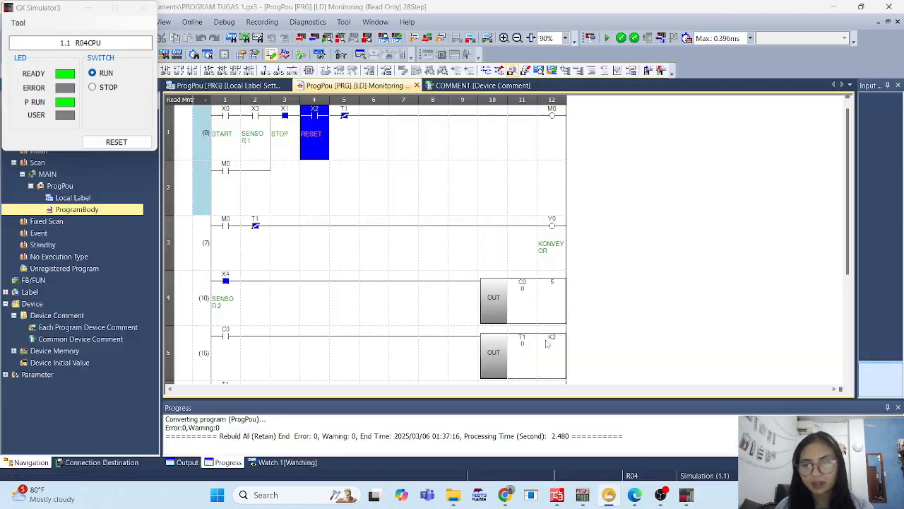
key("alt+Tab")
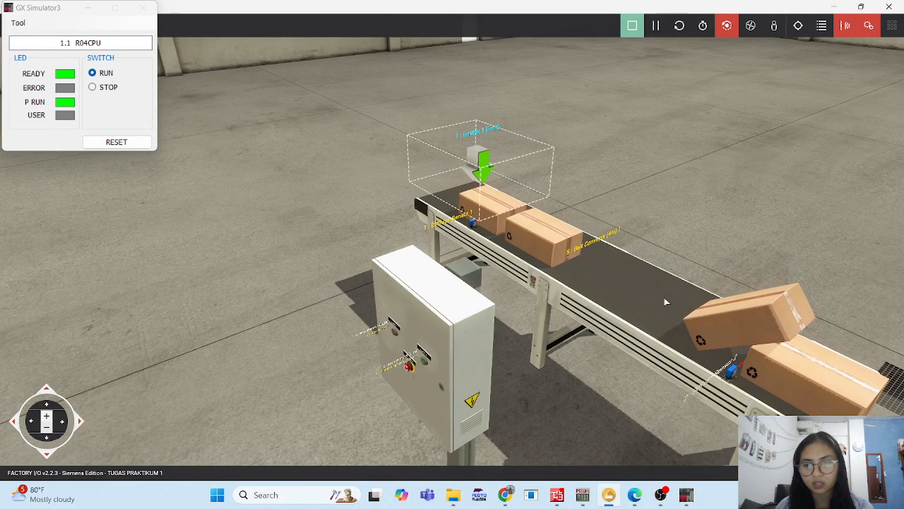
key("alt+Tab")
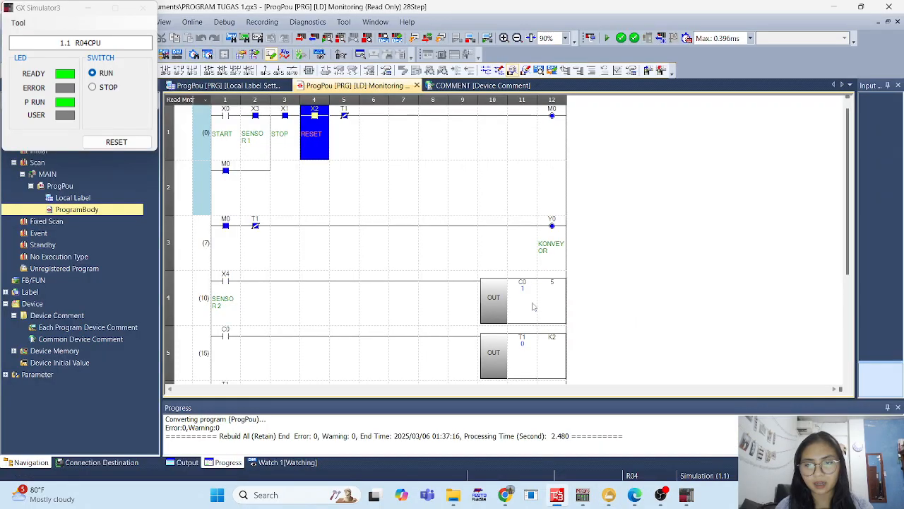
key("alt+Tab")
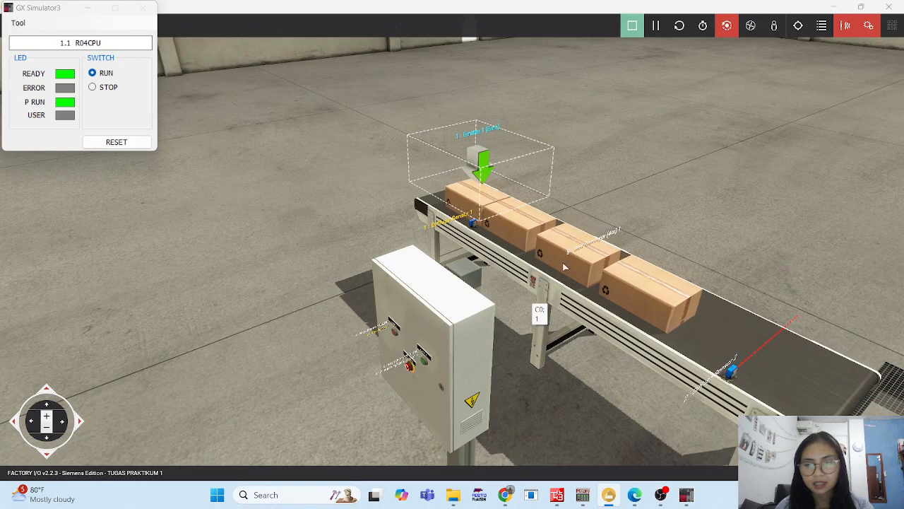
key("alt+Tab")
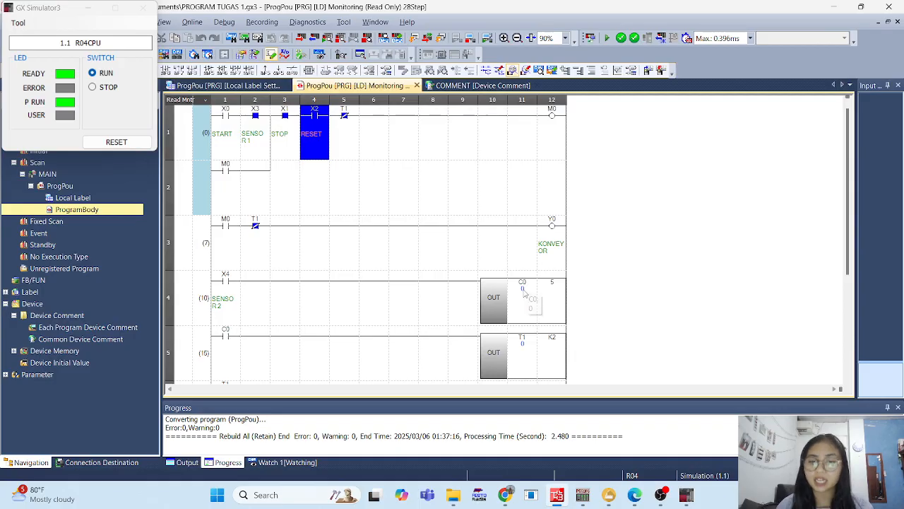
Step: Restart the conveyor from the Factory I/O control panel after the reset and check the ladder's response in GX Works3
key("alt+Tab")
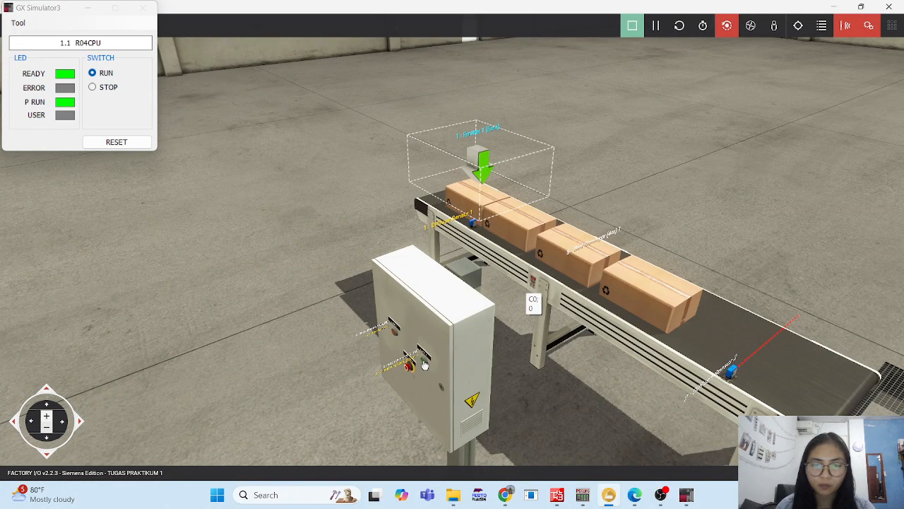
left_click(423, 364)
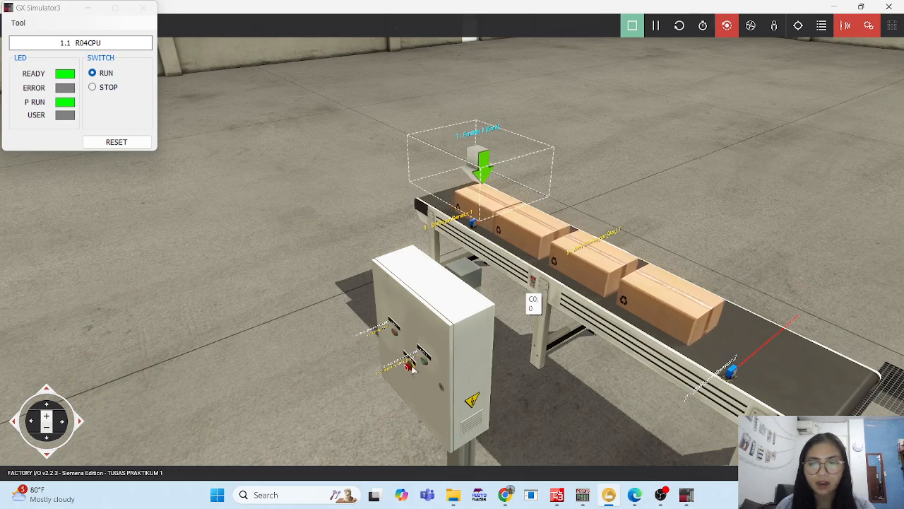
key("alt+Tab")
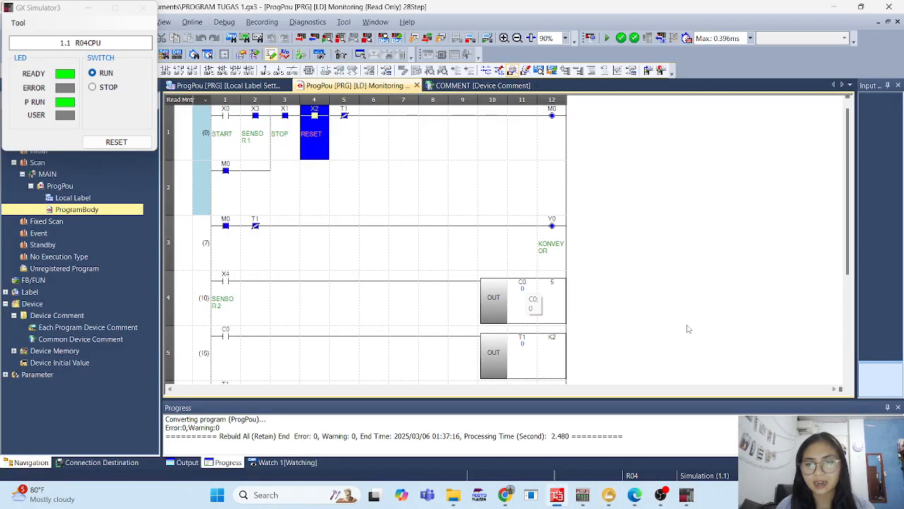
Step: Compare boxes passing the second sensor in Factory I/O with contact X4 and counter C0 in the GX Works3 ladder monitor
key("alt+Tab")
key("alt+Tab")
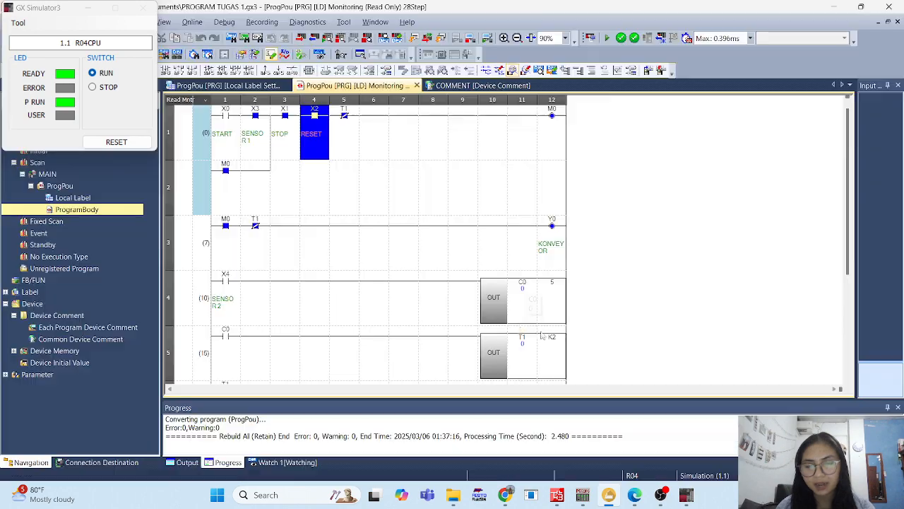
left_click(498, 317)
key("alt+Tab")
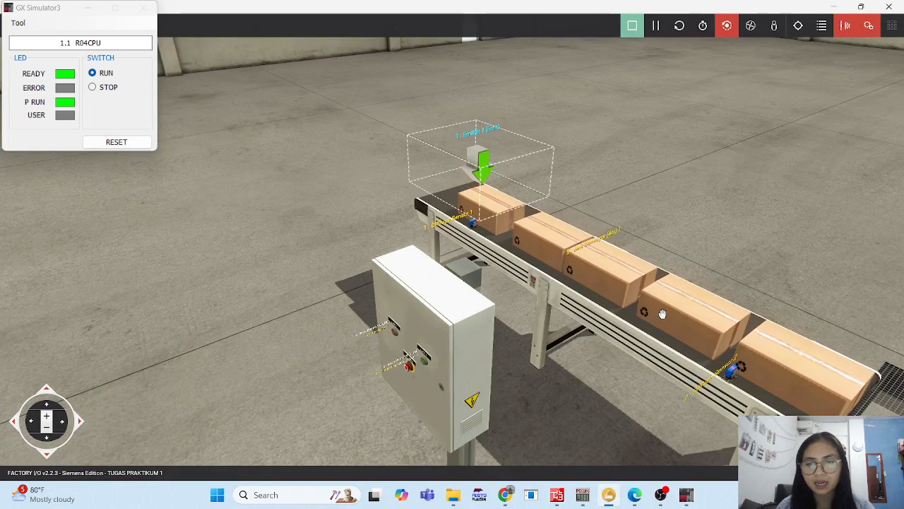
key("alt+Tab")
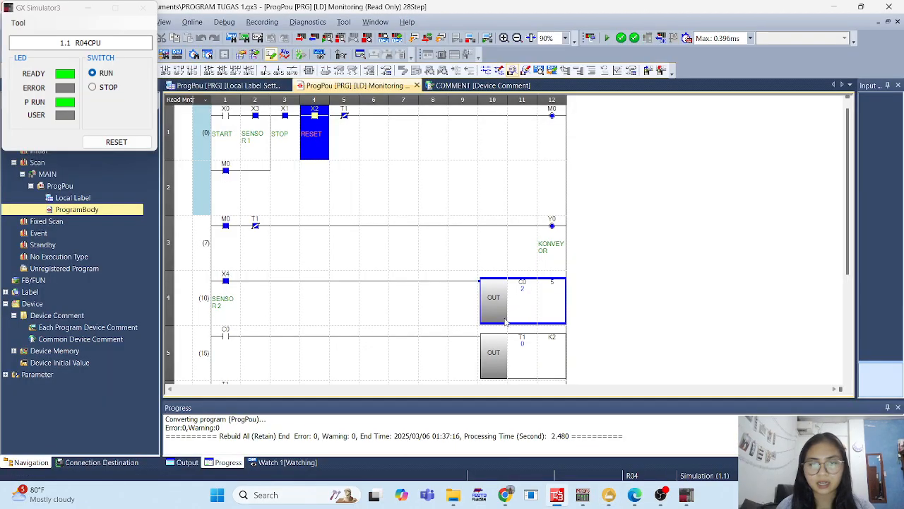
key("alt+Tab")
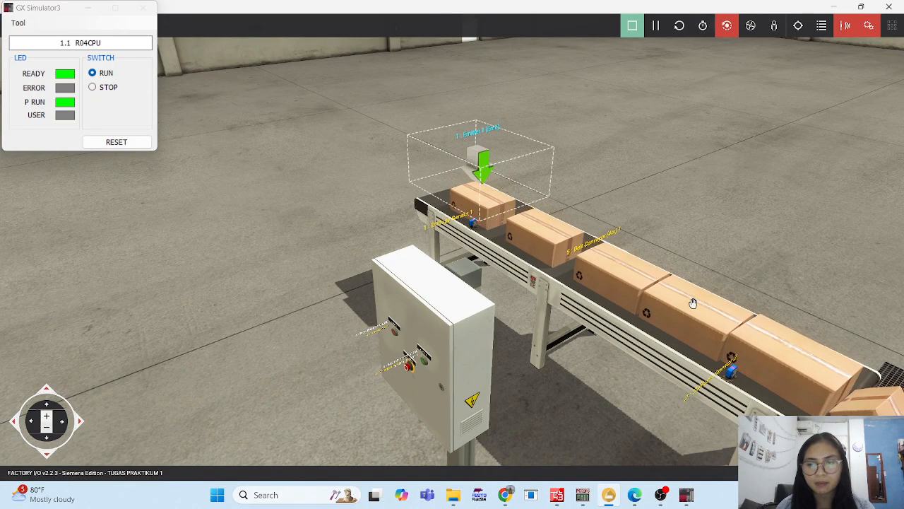
key("alt+Tab")
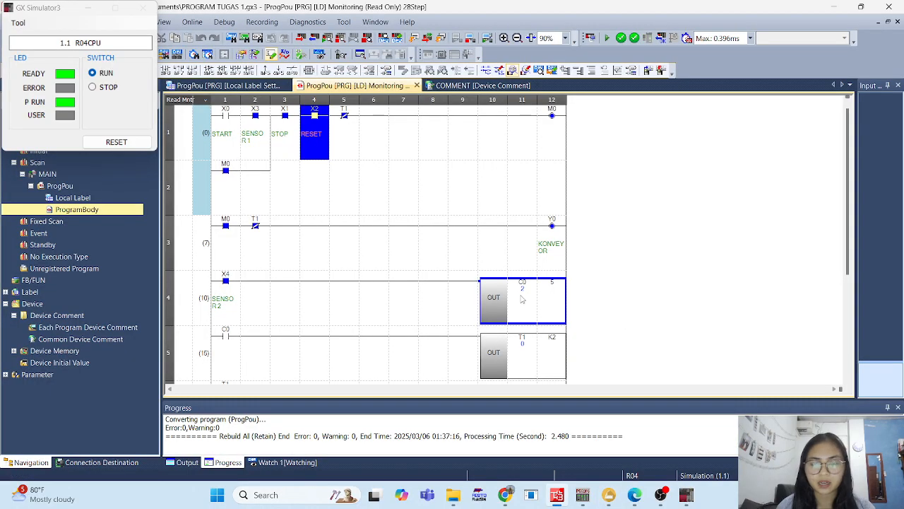
key("alt+Tab")
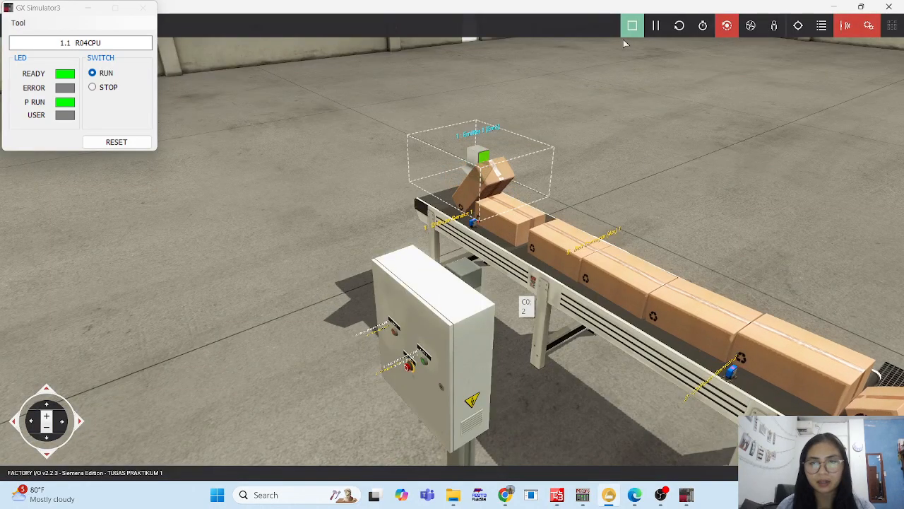
key("alt+Tab")
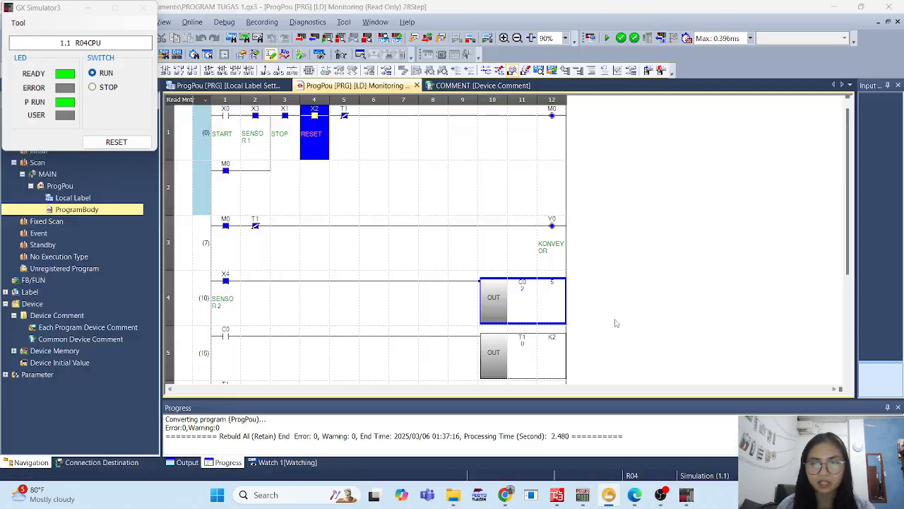
key("alt+Tab")
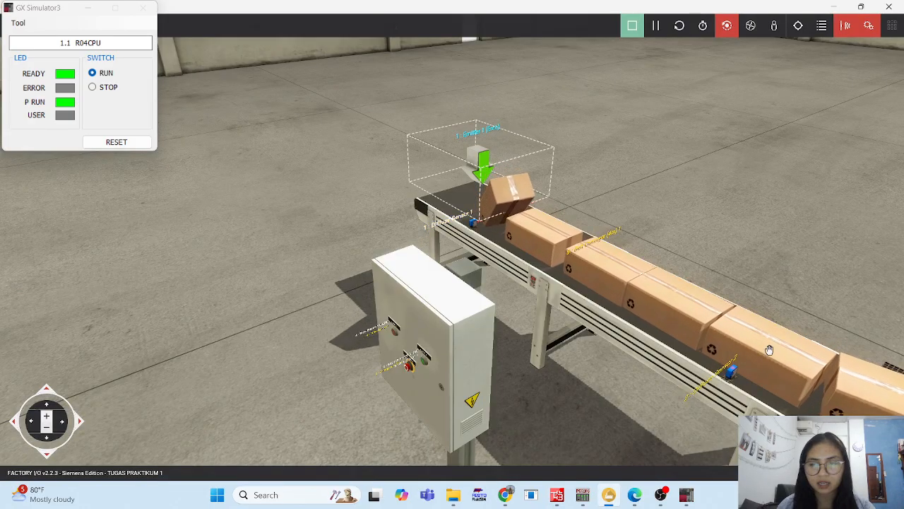
key("alt+Tab")
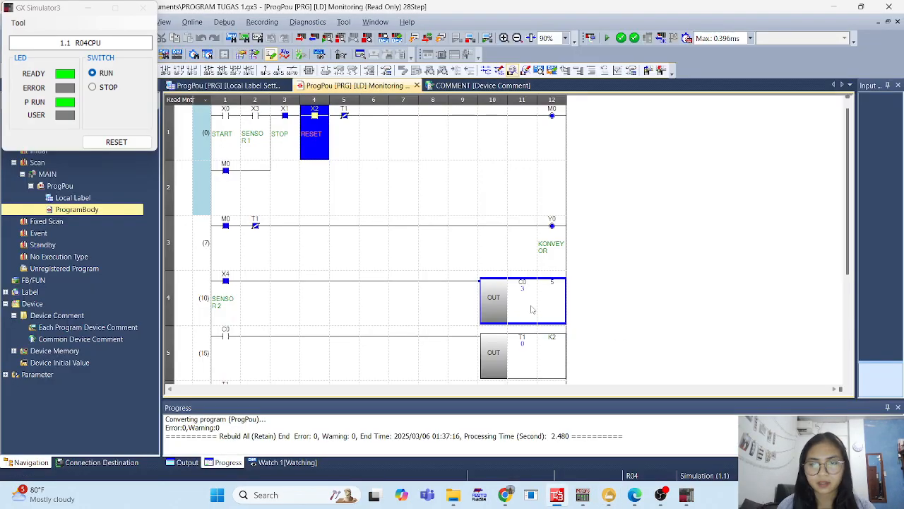
key("alt+Tab")
key("alt+Tab")
key("alt+Tab")
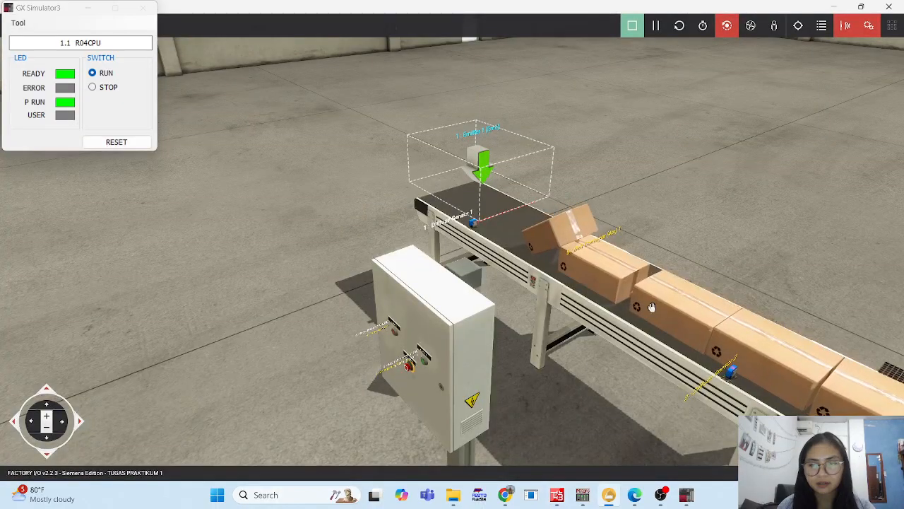
key("alt+Tab")
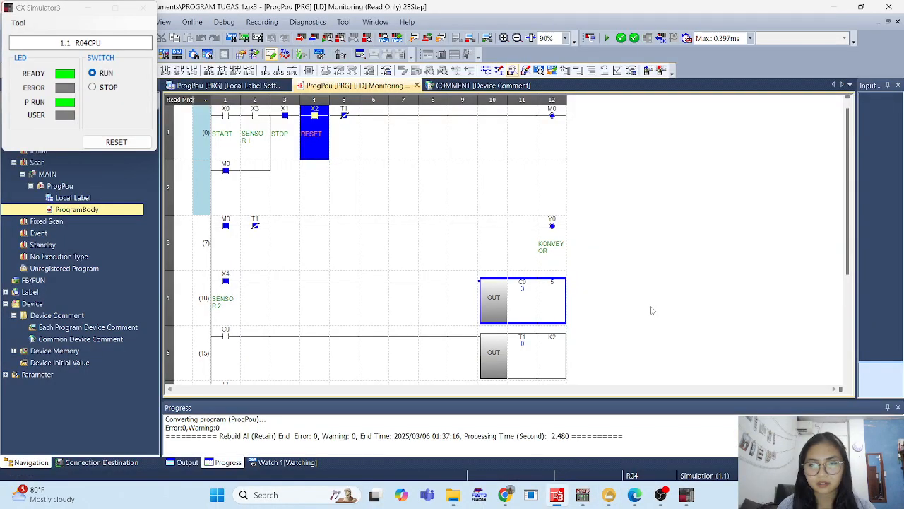
key("alt+Tab")
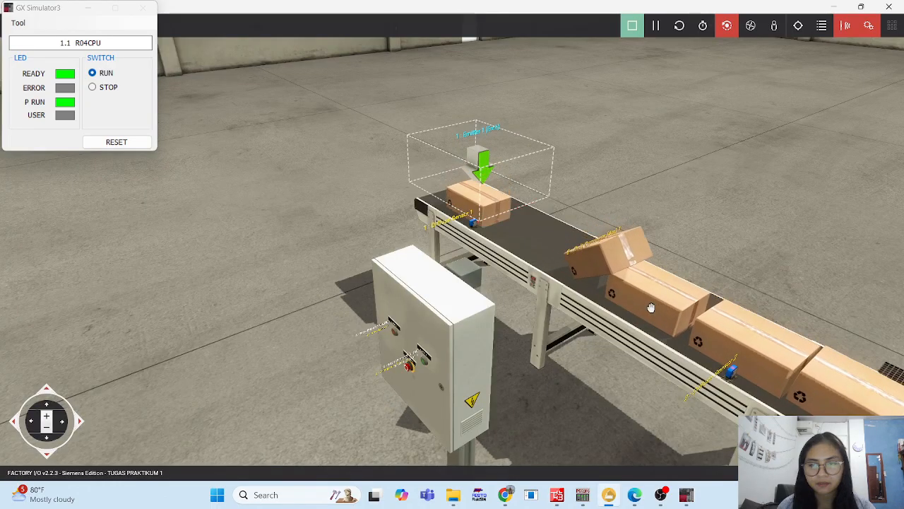
Step: Stop the Factory I/O scene and check the sensor contacts and counter C0 in the GX Works3 ladder monitor
left_click(631, 25)
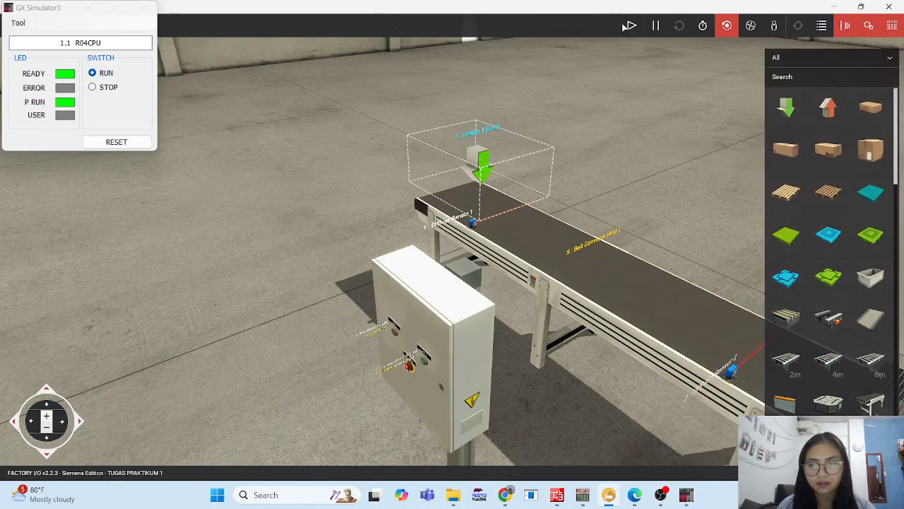
scroll(473, 366, "down", 3)
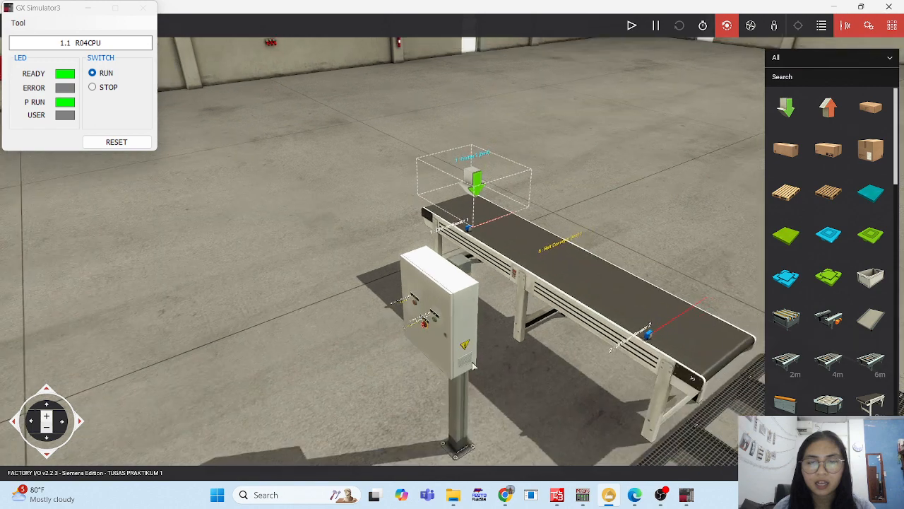
key("alt+Tab")
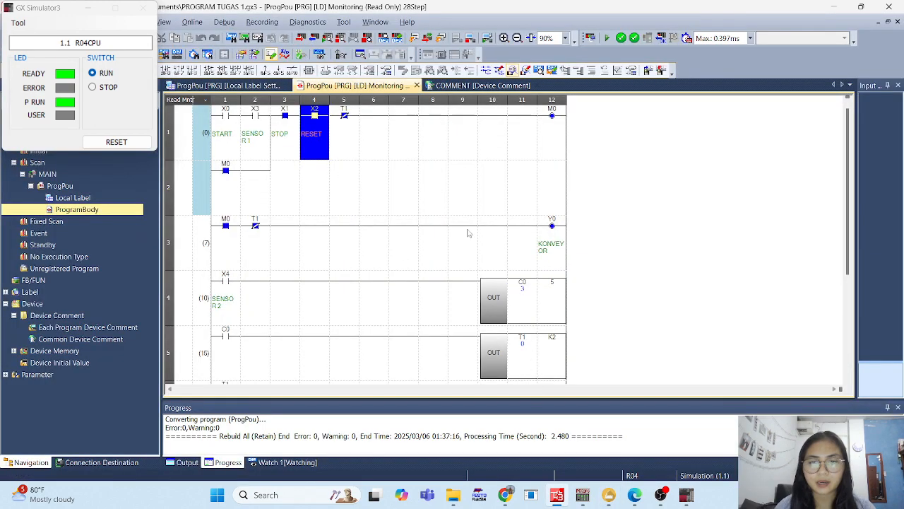
left_click(427, 167)
key("alt+Tab")
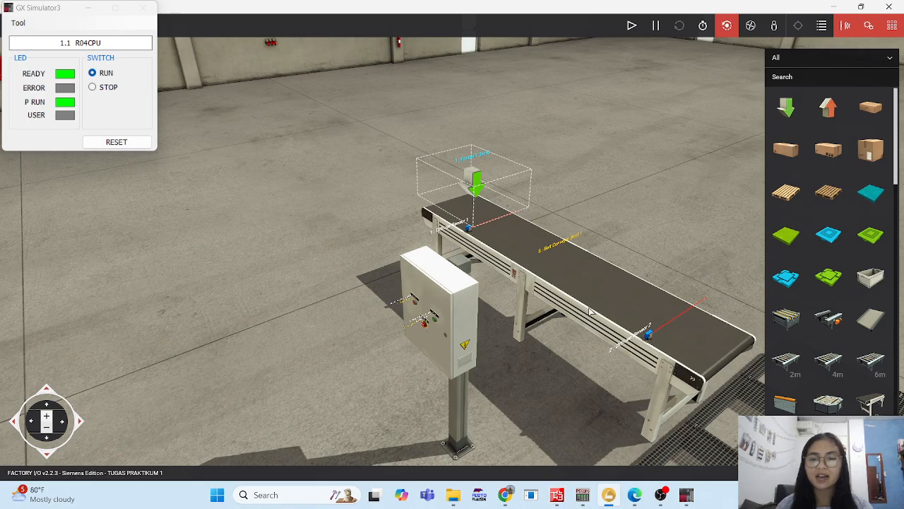
mouse_move(629, 501)
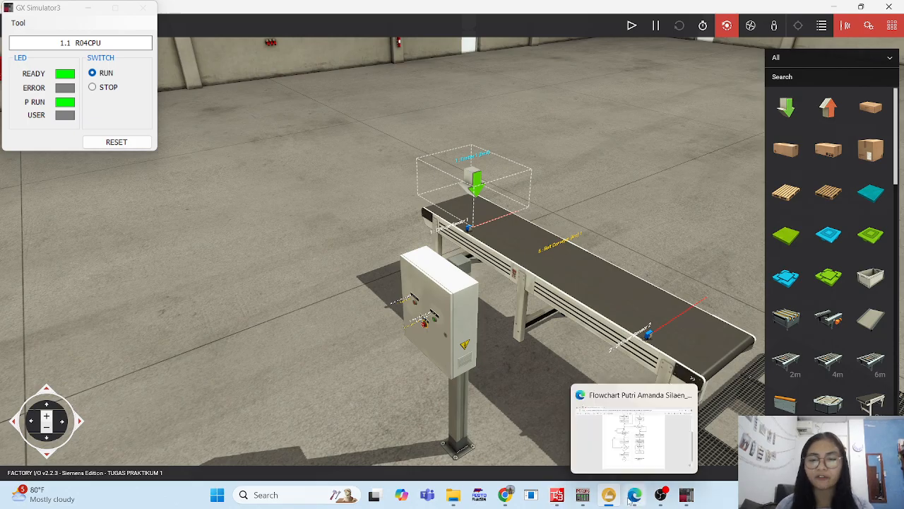
left_click(661, 494)
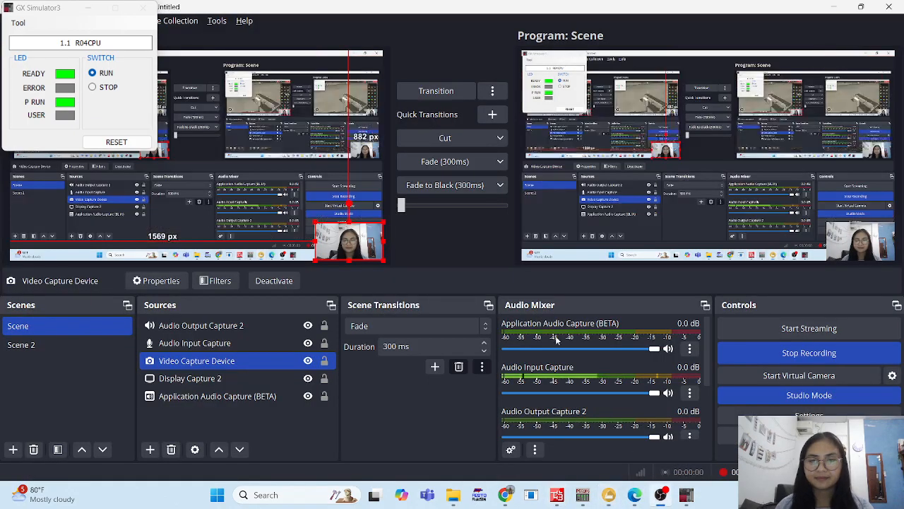